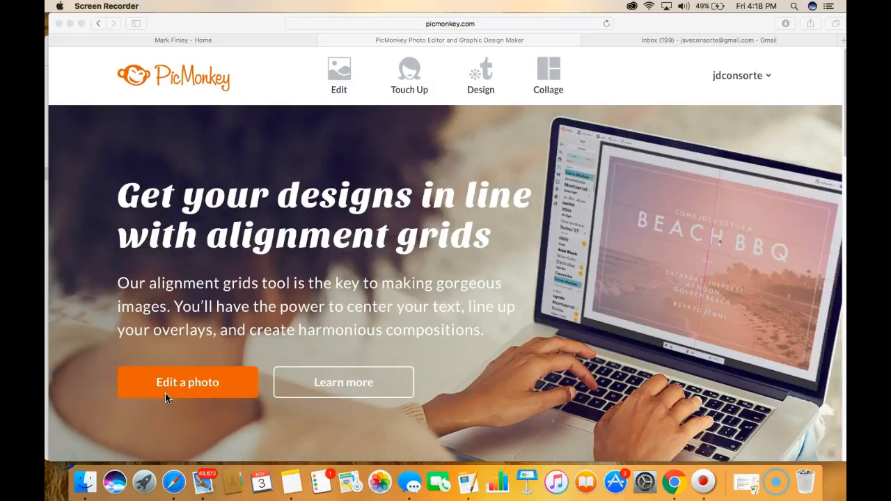
Create a new custom-size design canvas of 1000 × 1000 pixels and apply the white canvas color.
left_click(176, 423)
left_click(511, 94)
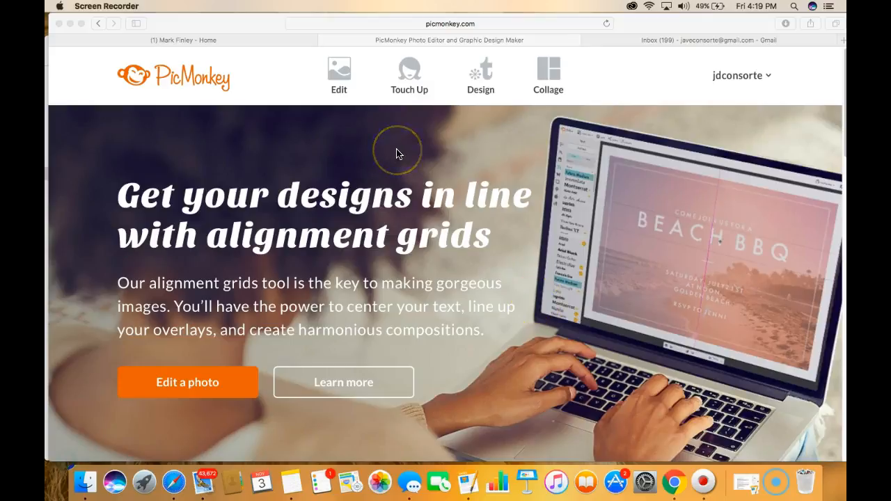
left_click(480, 70)
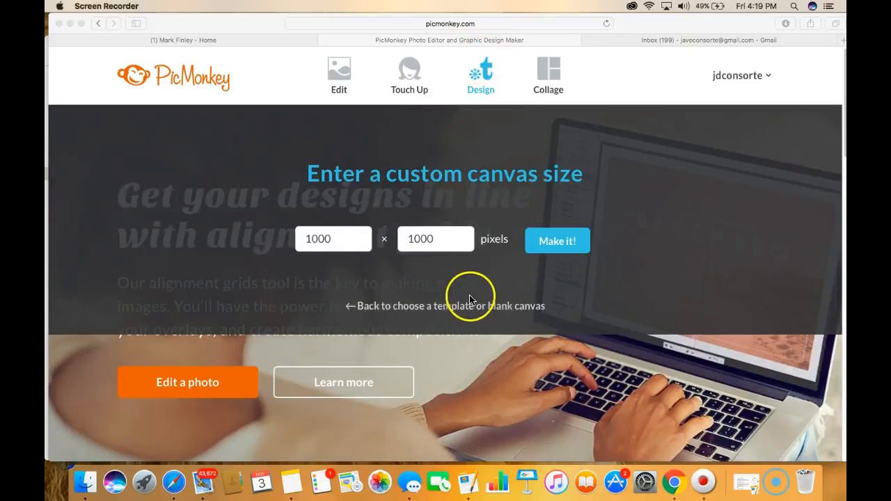
double_click(334, 241)
double_click(440, 238)
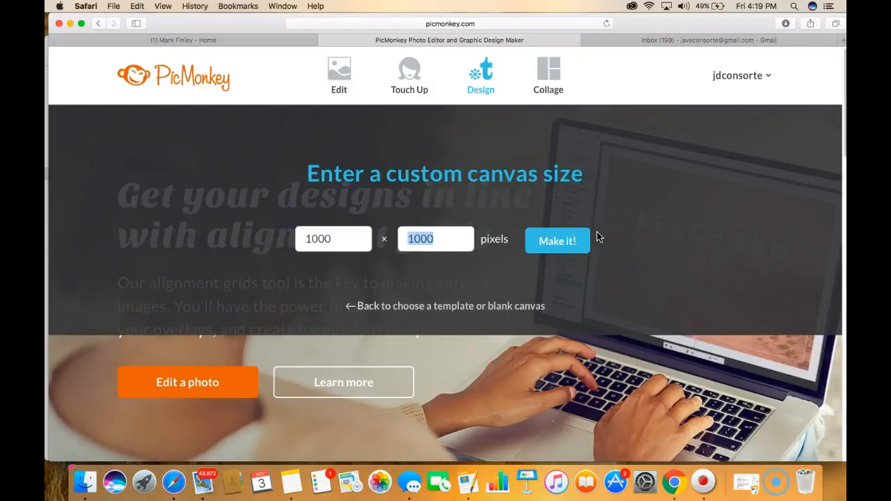
left_click(551, 244)
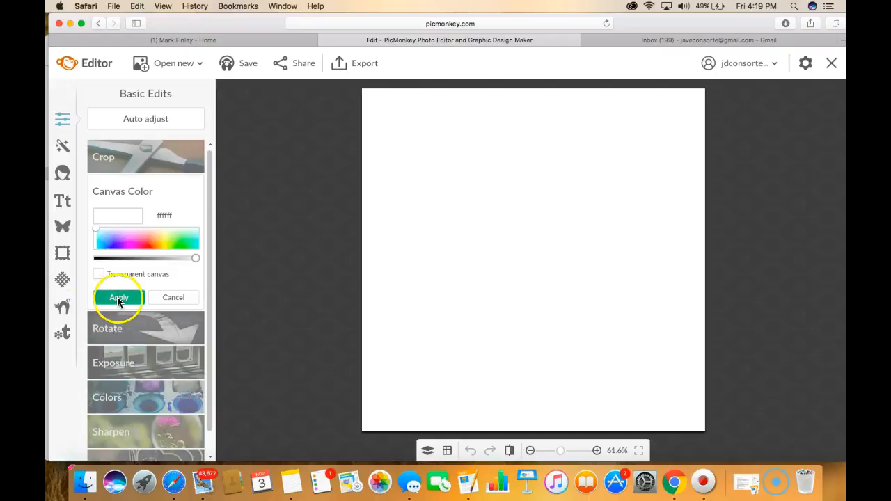
left_click(118, 299)
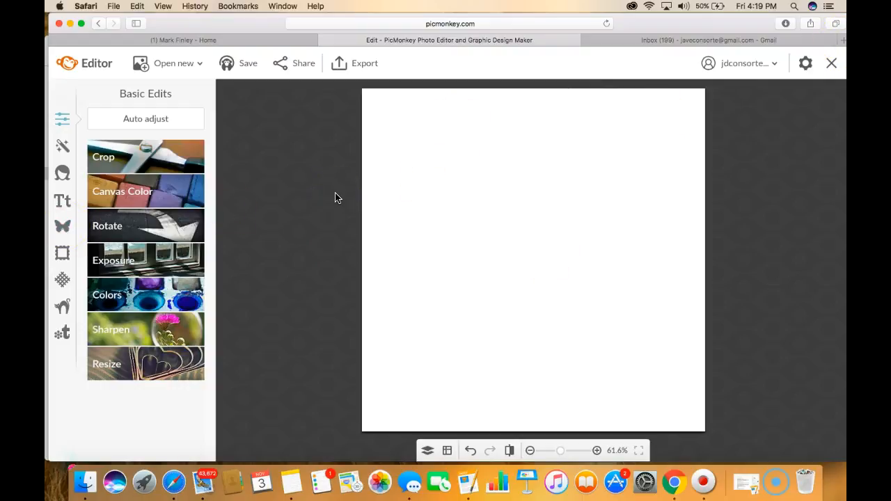
Open Pinterest in a new browser tab and place it directly after the photo editor's tab.
left_click(843, 40)
type("pin")
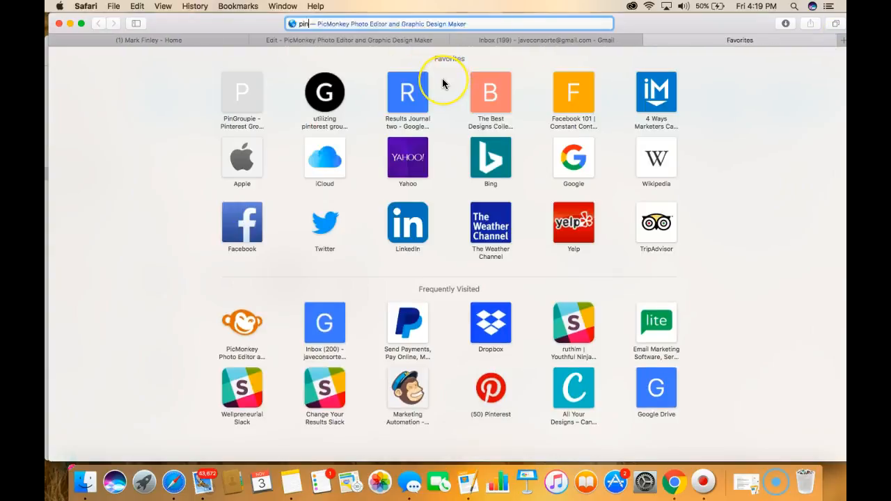
key("Return")
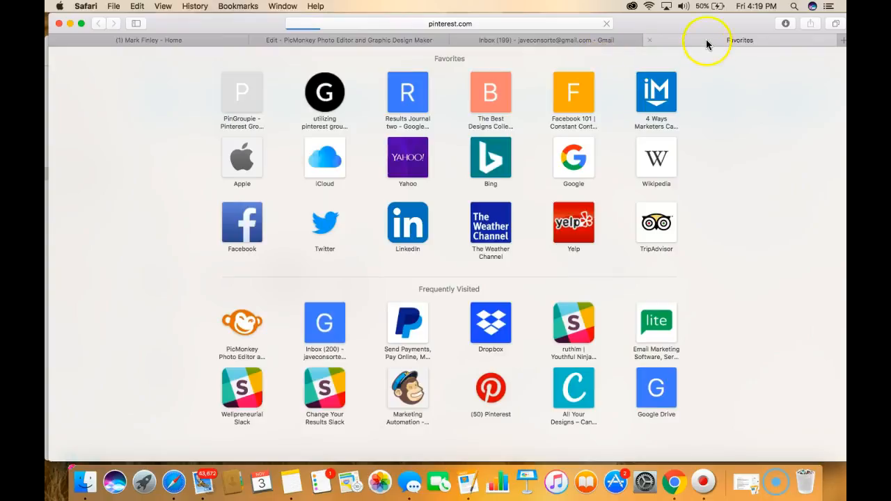
left_click_drag(706, 39, 522, 40)
left_click(394, 42)
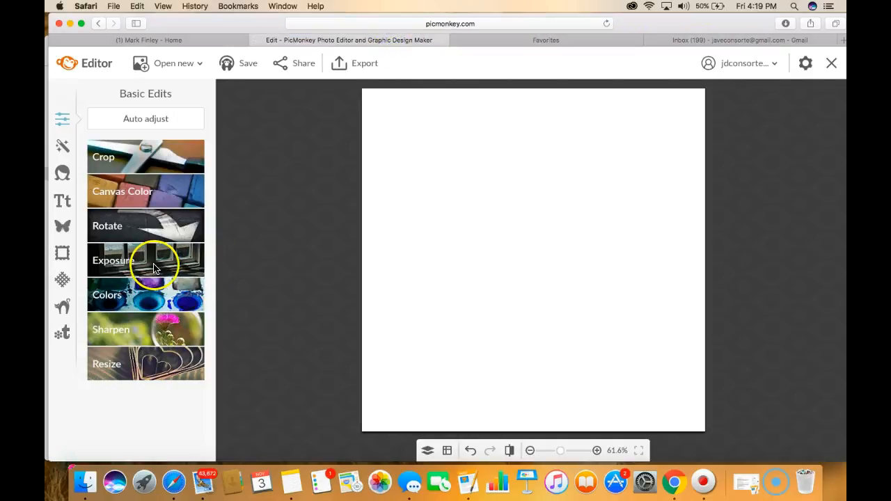
left_click(479, 41)
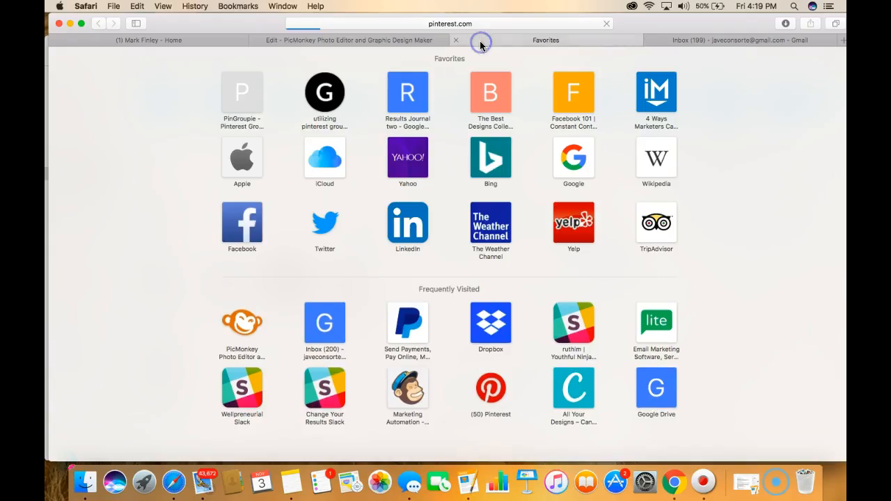
Switch to Notes and add the Pinterest quote "Weight loss is a not a physical challenge. It's a mental one." below the open note's text.
left_click(299, 473)
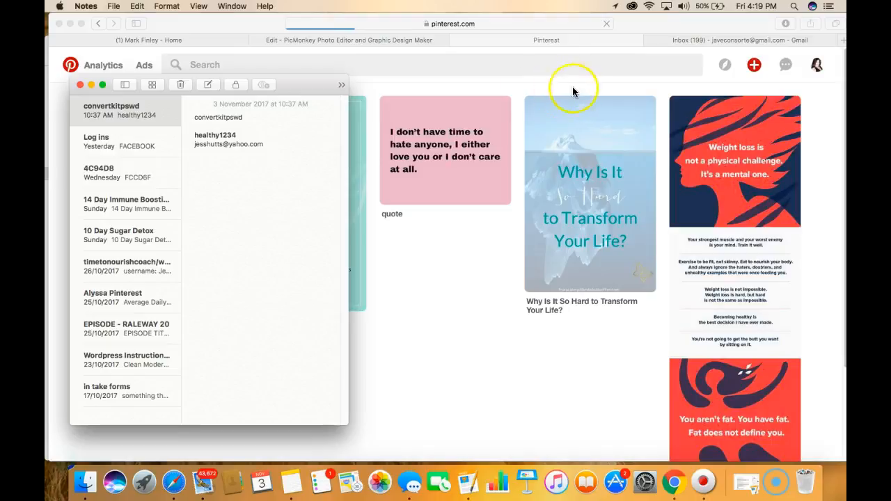
scroll(446, 201, "down", 1)
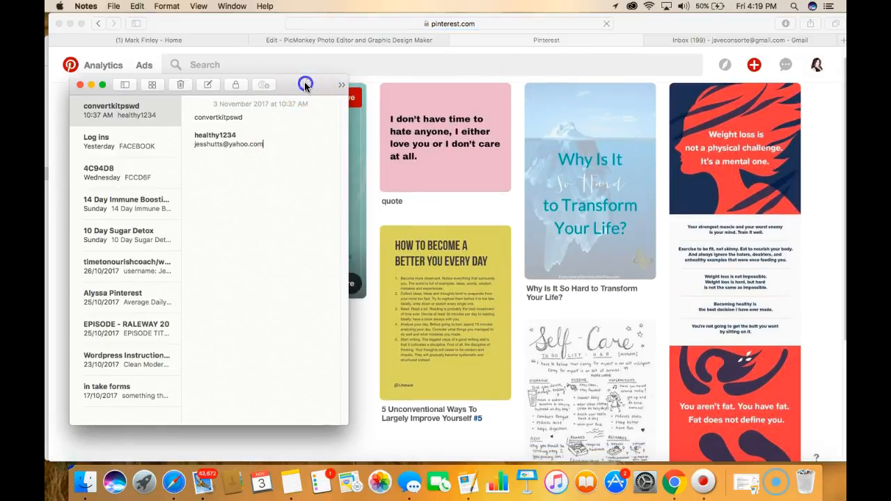
left_click_drag(304, 81, 617, 65)
left_click(595, 131)
key("Return")
type("Weight loss is a not a physical ch")
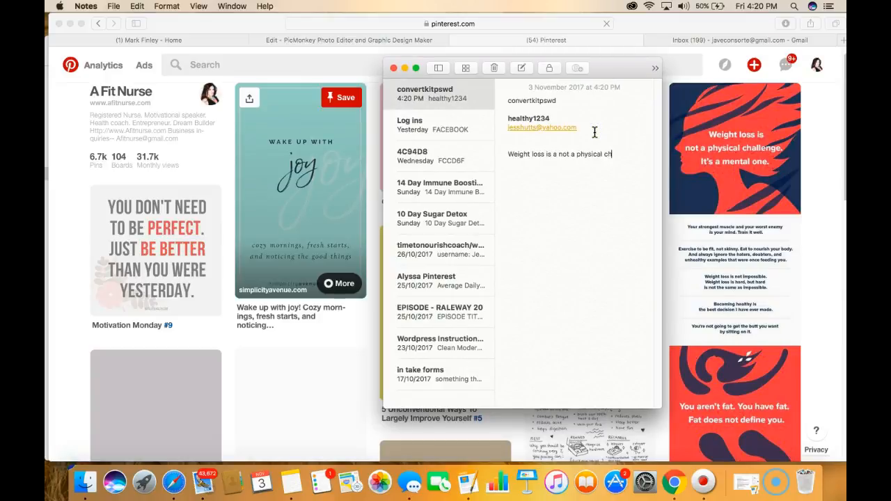
type("allange")
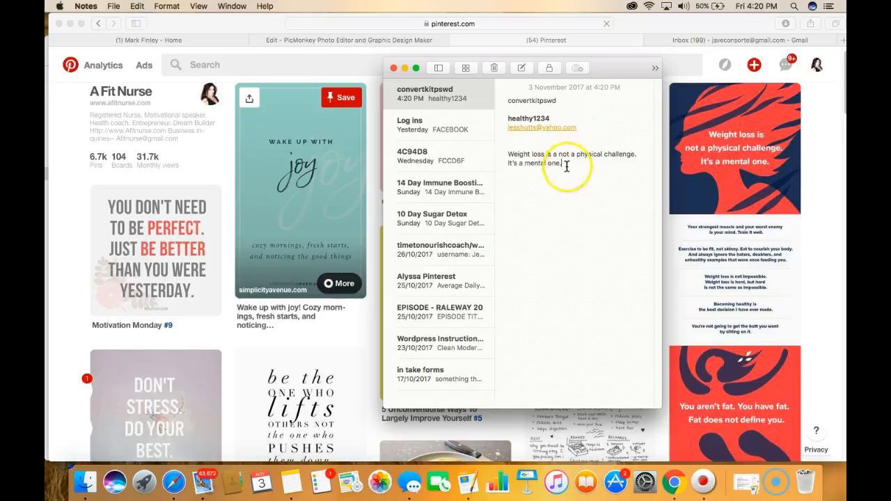
Select the quote in the note and switch back to the PicMonkey editor.
left_click_drag(566, 165, 501, 149)
left_click(383, 38)
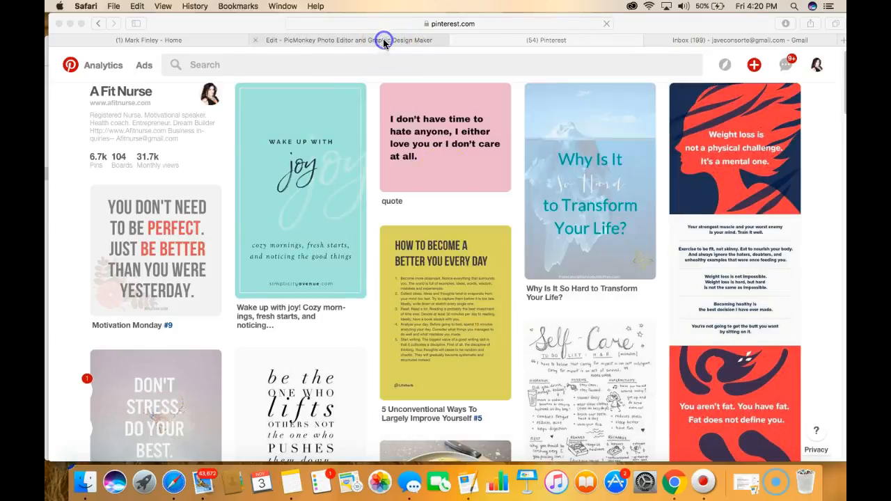
left_click(383, 40)
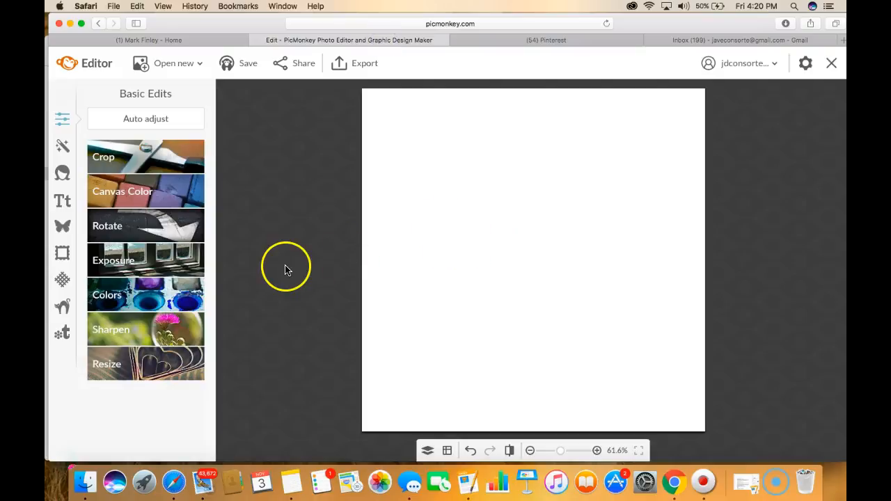
Start adding an own overlay image from the computer and reposition the file chooser showing the Downloads folder.
left_click(62, 226)
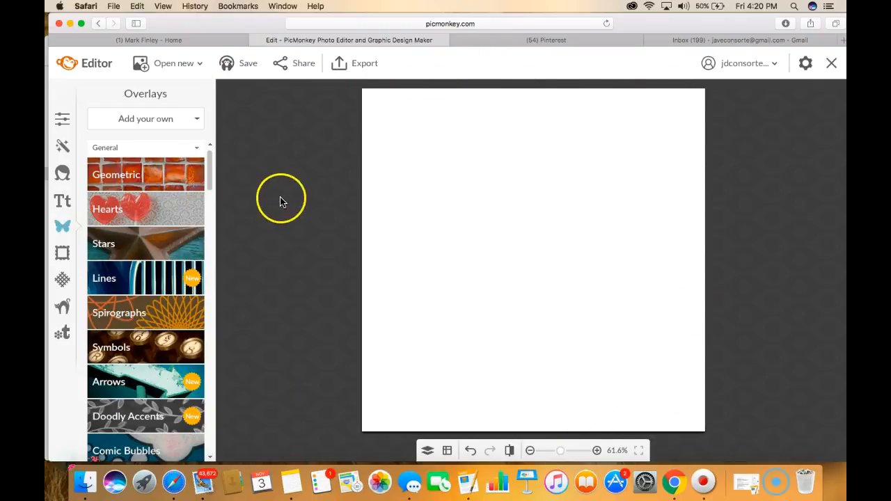
left_click(197, 122)
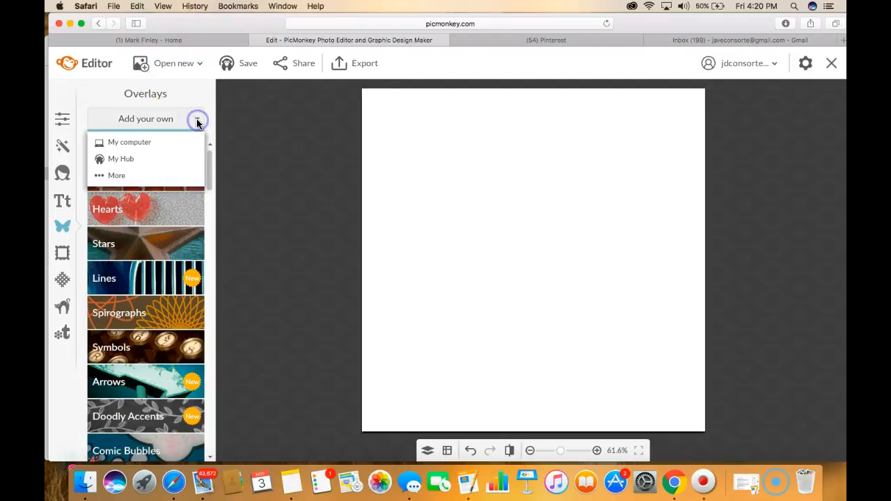
left_click(127, 142)
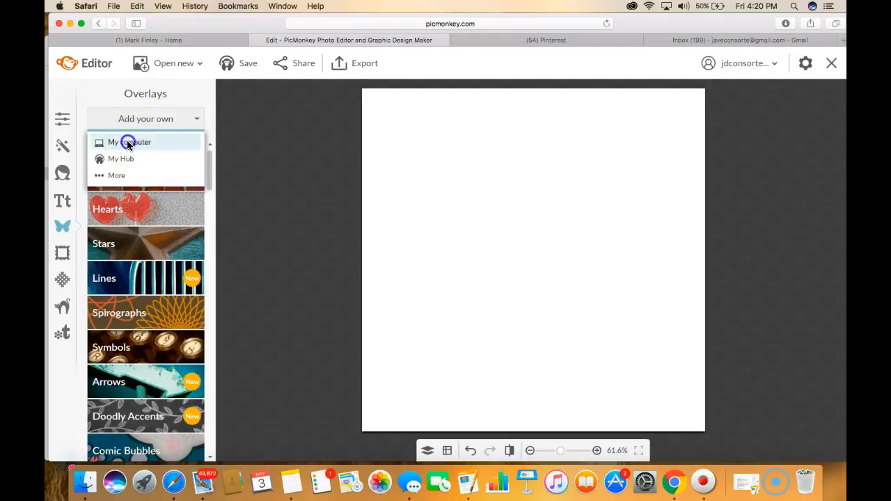
left_click(212, 154)
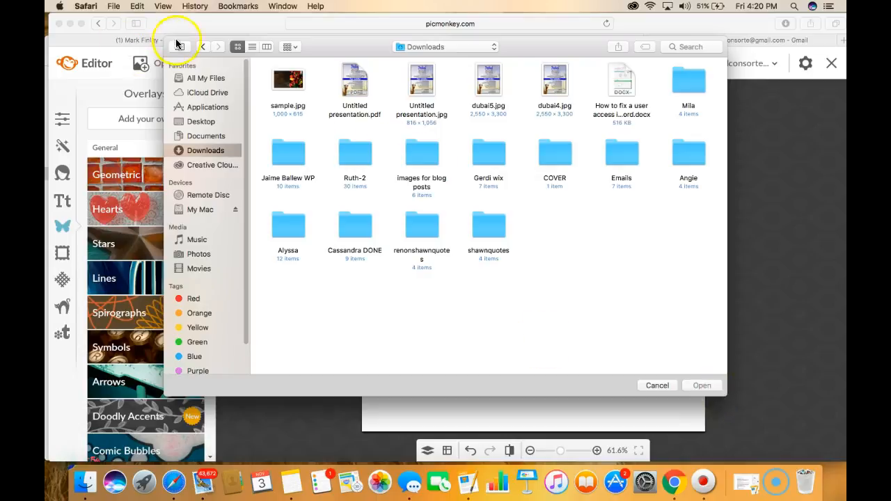
left_click_drag(165, 39, 101, 20)
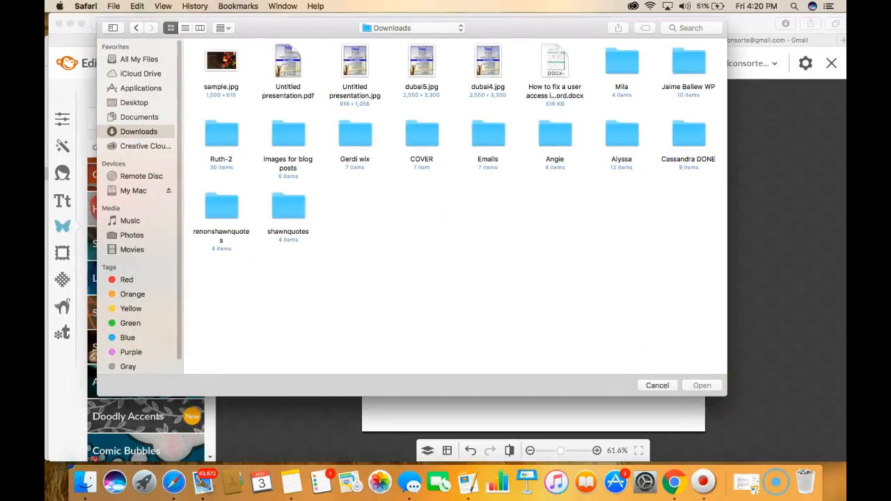
left_click_drag(552, 29, 583, 69)
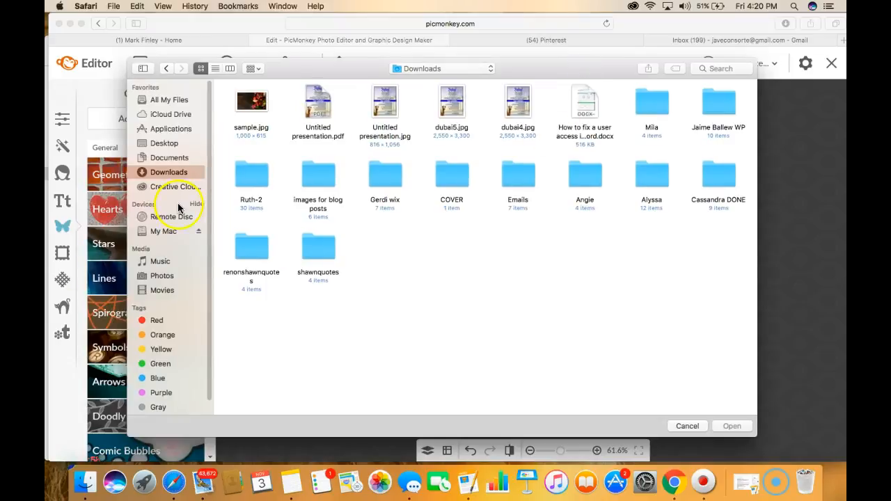
left_click(165, 233)
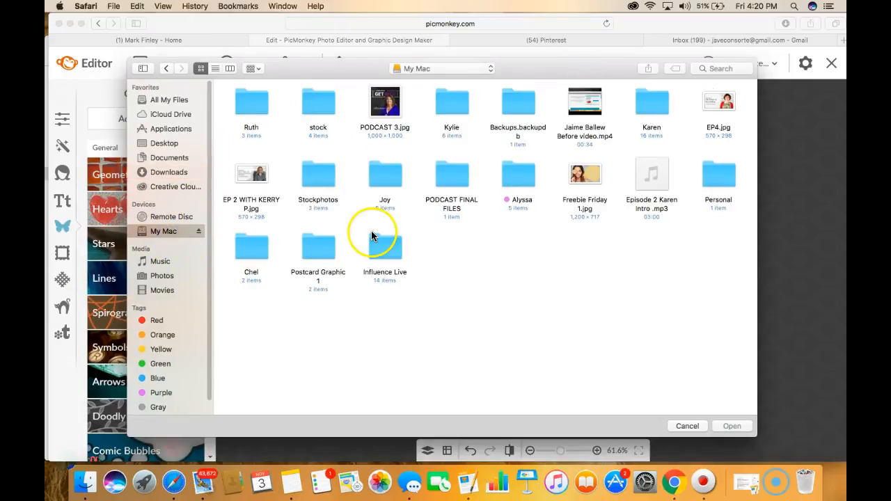
double_click(318, 174)
left_click(165, 68)
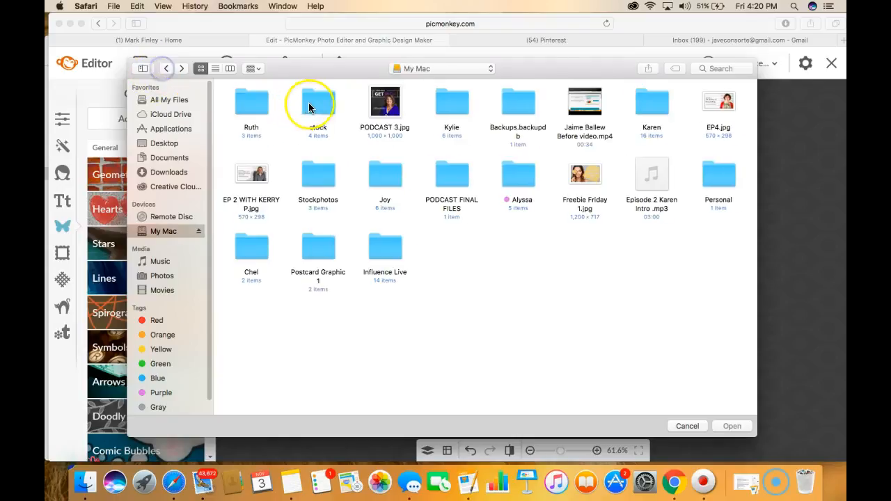
double_click(308, 102)
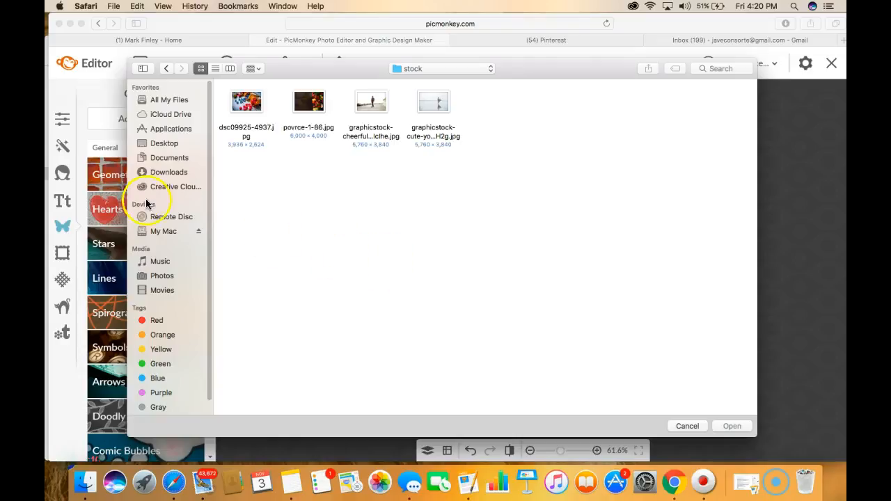
left_click(161, 177)
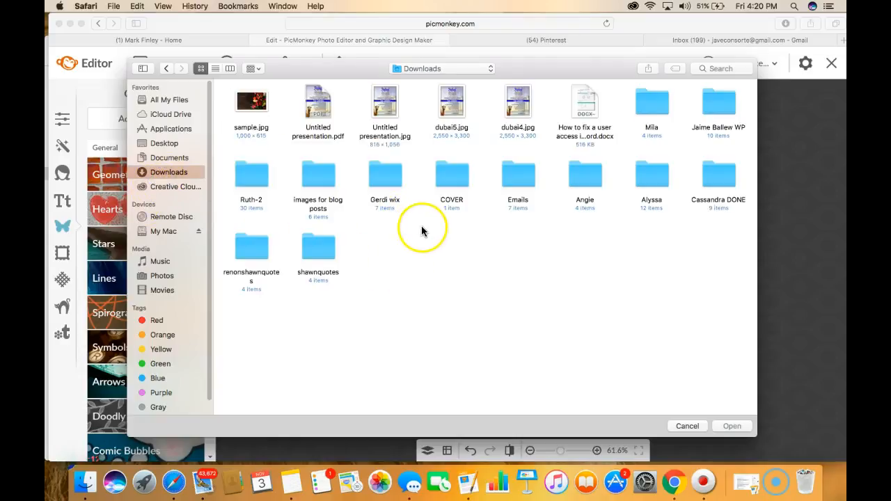
Add the photo of the woman in the pink hoodie from the "images for blog posts" folder as an overlay.
double_click(333, 179)
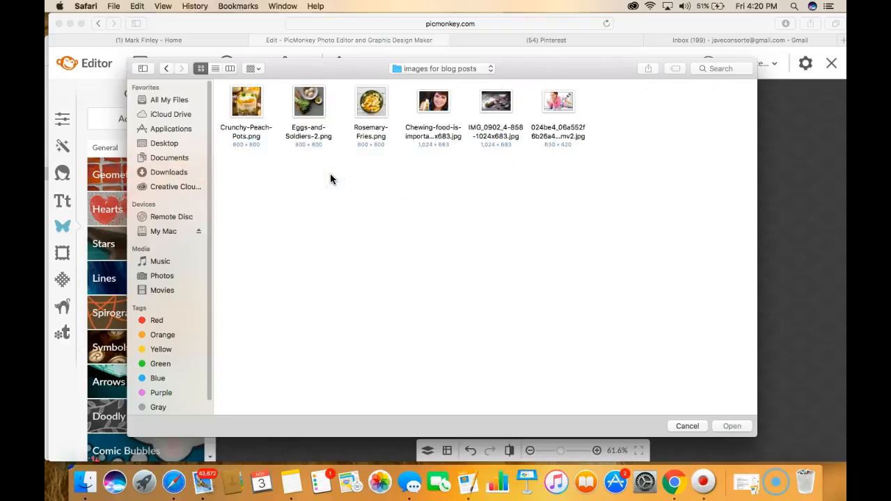
left_click(561, 101)
double_click(562, 103)
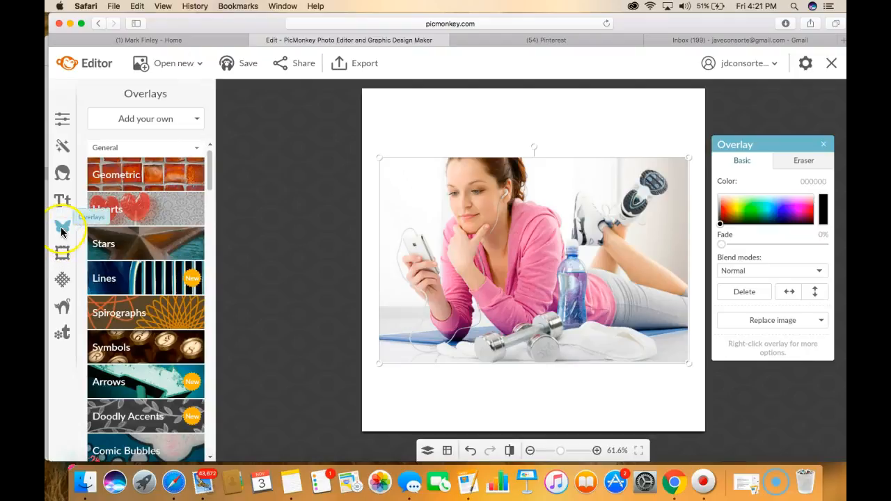
left_click(196, 118)
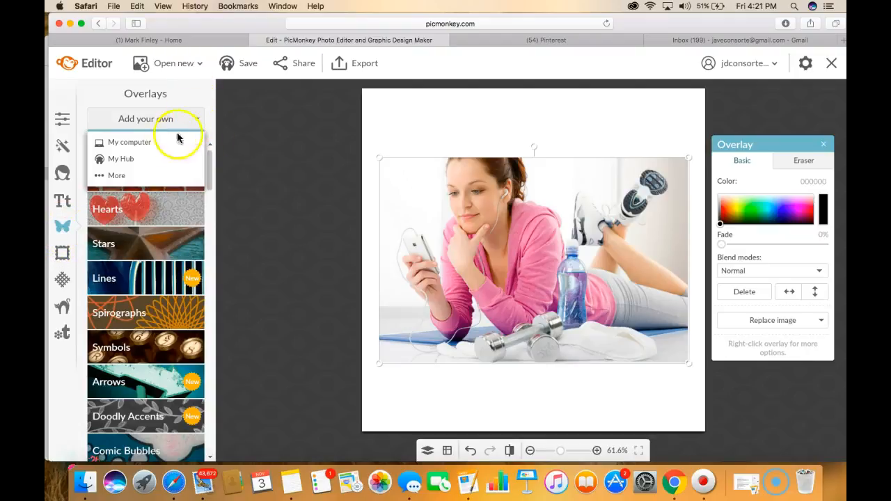
left_click(139, 144)
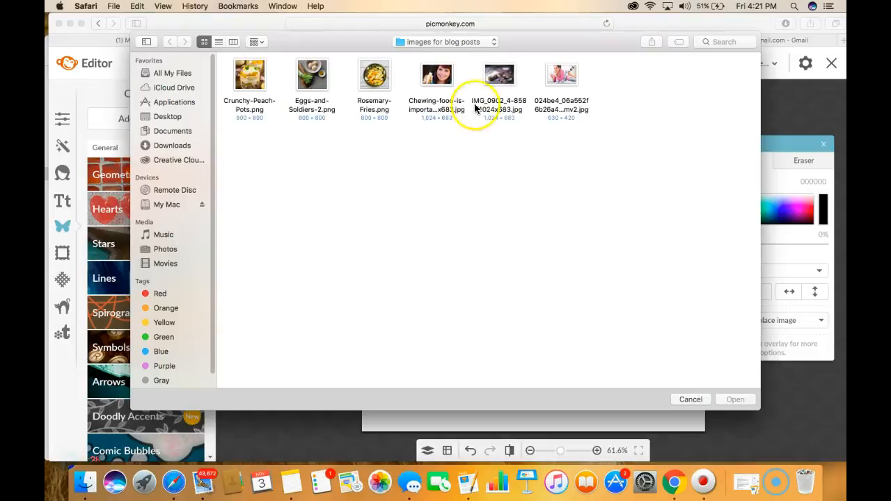
left_click(696, 401)
Move and enlarge the photo overlay so that it covers the entire square canvas.
left_click_drag(506, 249, 476, 222)
left_click_drag(654, 337, 805, 434)
left_click_drag(359, 130, 286, 81)
mouse_move(533, 211)
left_mouse_down()
mouse_move(584, 217)
mouse_move(396, 207)
mouse_move(592, 216)
mouse_move(603, 243)
mouse_move(602, 212)
mouse_move(542, 220)
mouse_move(582, 204)
mouse_move(620, 214)
mouse_move(611, 222)
mouse_move(597, 213)
mouse_move(527, 224)
mouse_move(524, 213)
mouse_move(537, 214)
left_mouse_up()
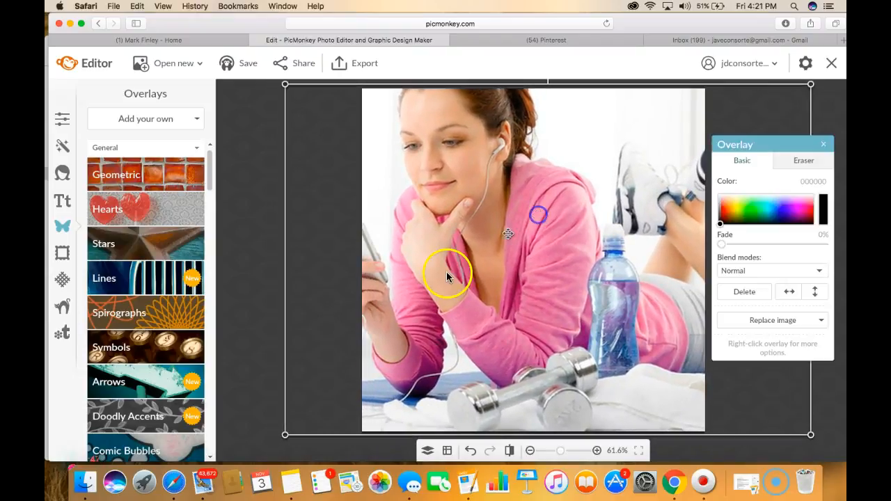
Show the layers and flatten the photo overlay into the background.
left_click(426, 451)
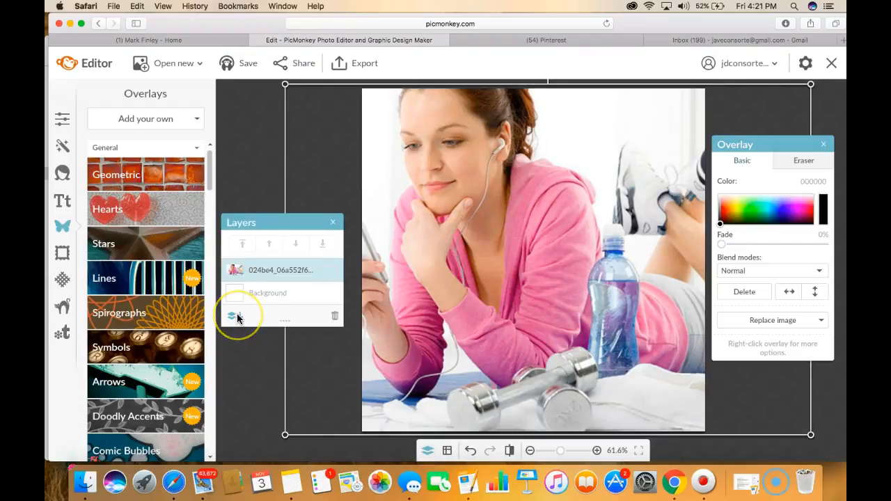
left_click(235, 318)
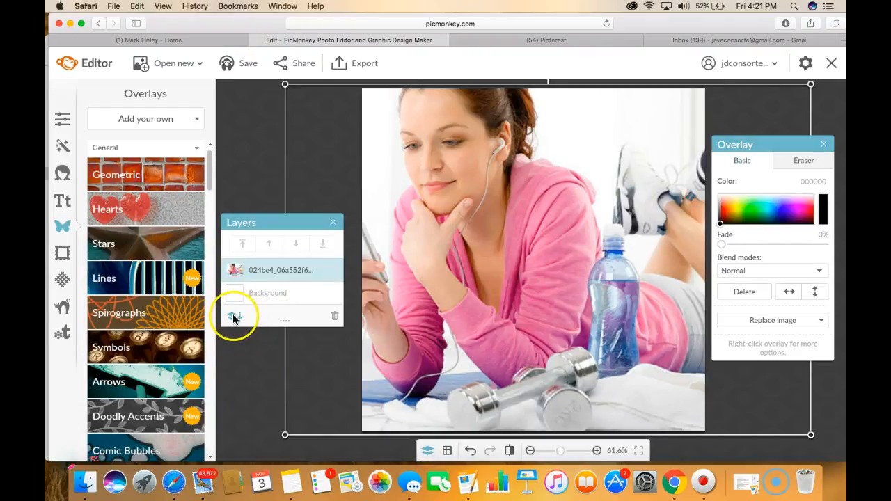
left_click(235, 318)
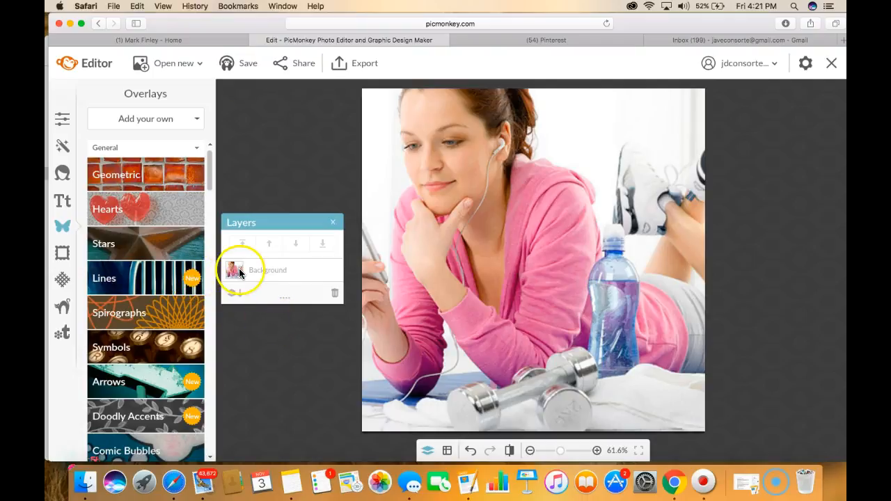
Browse the own fonts, choose SignPainter-HouseScript, and add a text box to the canvas.
left_click(62, 202)
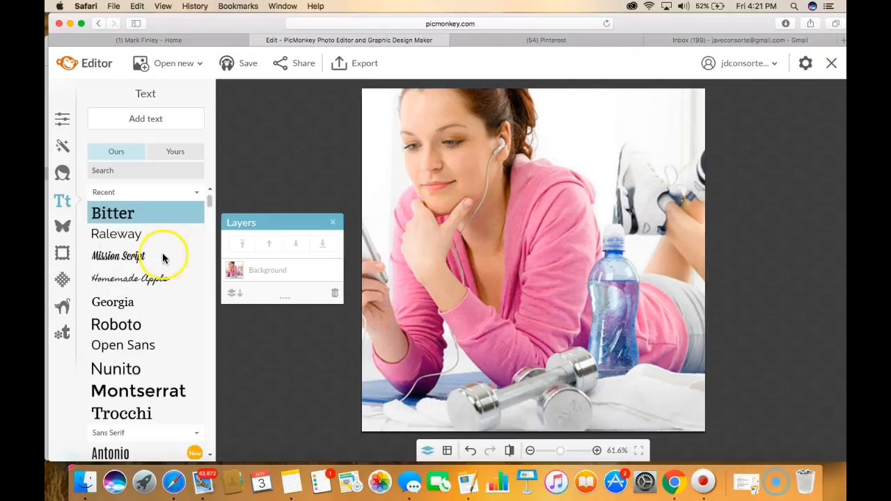
mouse_move(210, 203)
left_mouse_down()
mouse_move(208, 353)
mouse_move(207, 195)
left_mouse_up()
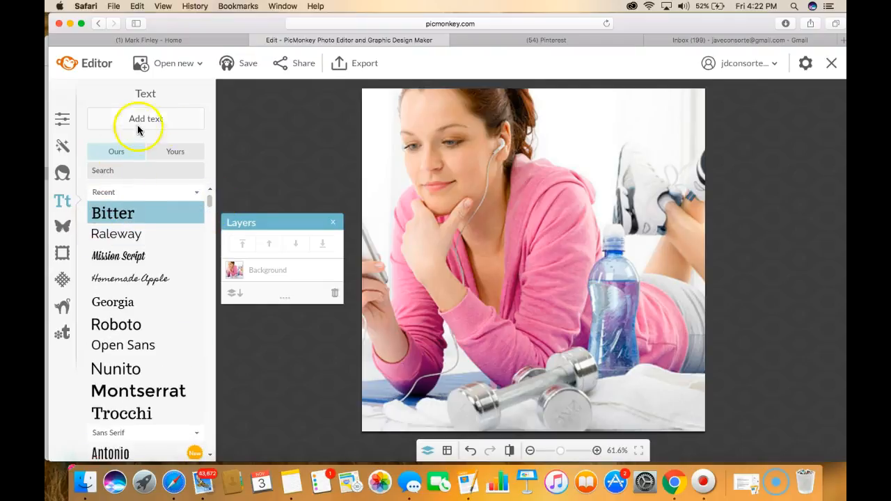
left_click(175, 153)
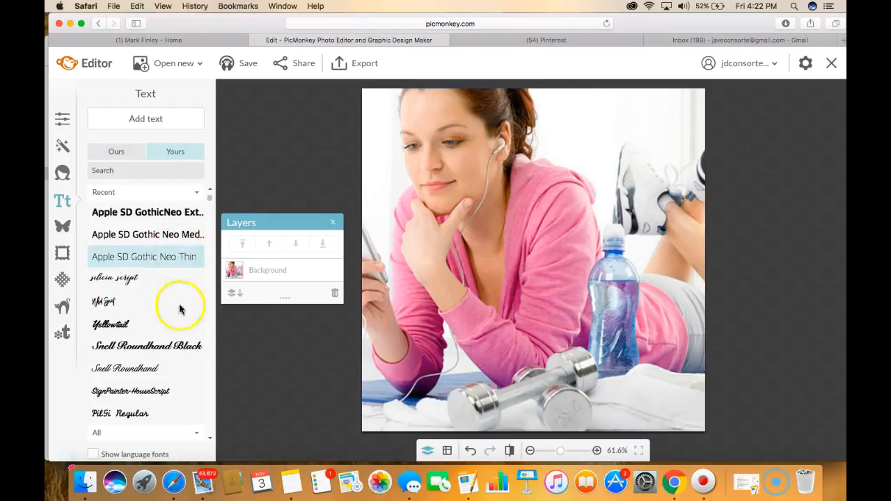
left_click_drag(209, 198, 209, 225)
left_click_drag(209, 205, 207, 183)
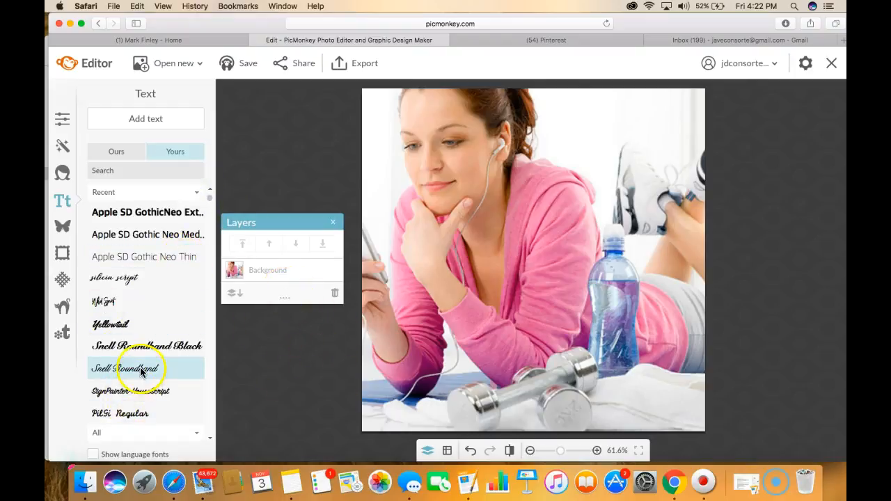
left_click(142, 331)
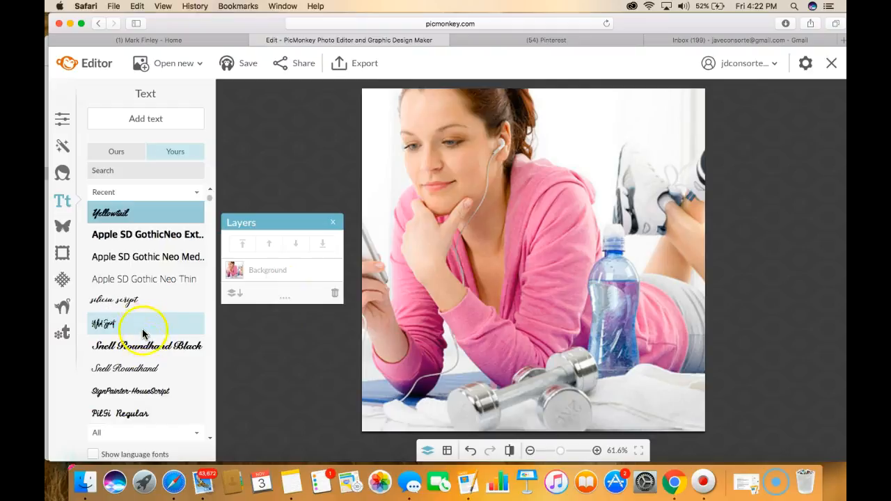
left_click(144, 391)
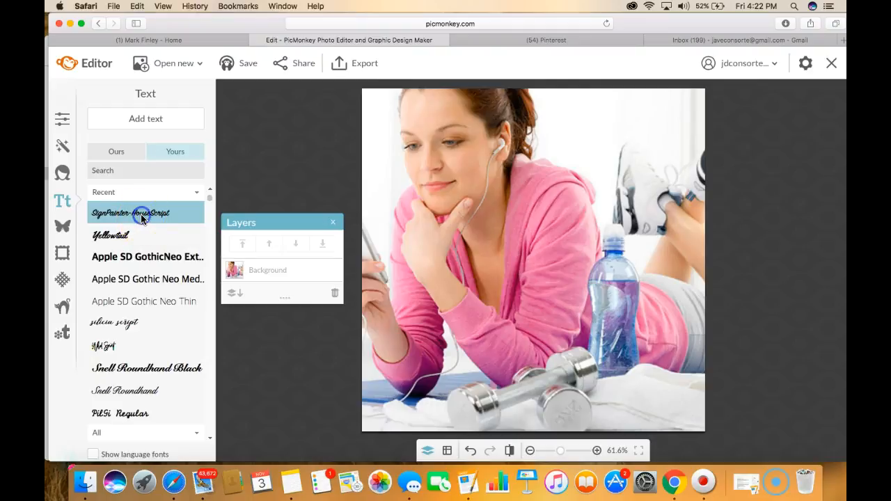
left_click(137, 120)
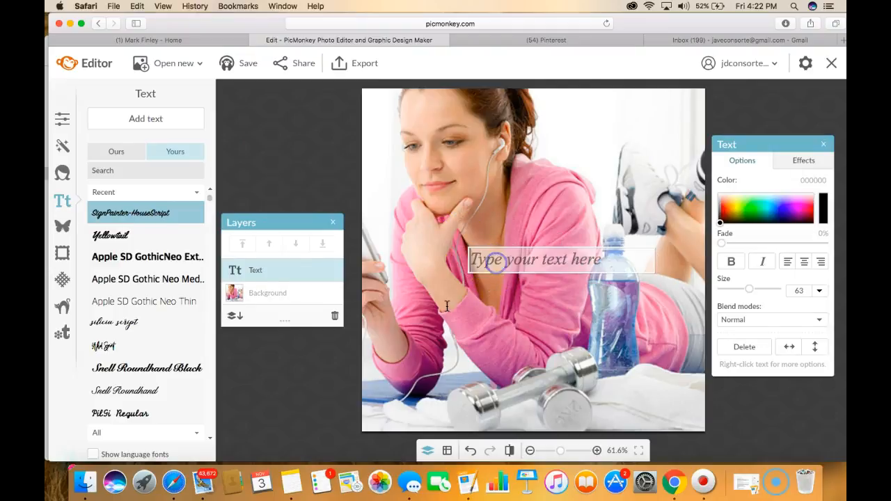
Switch to Notes and copy the quote "Weight loss is a not a physical challenge. It's a mental one.".
left_click(284, 488)
left_click(559, 163)
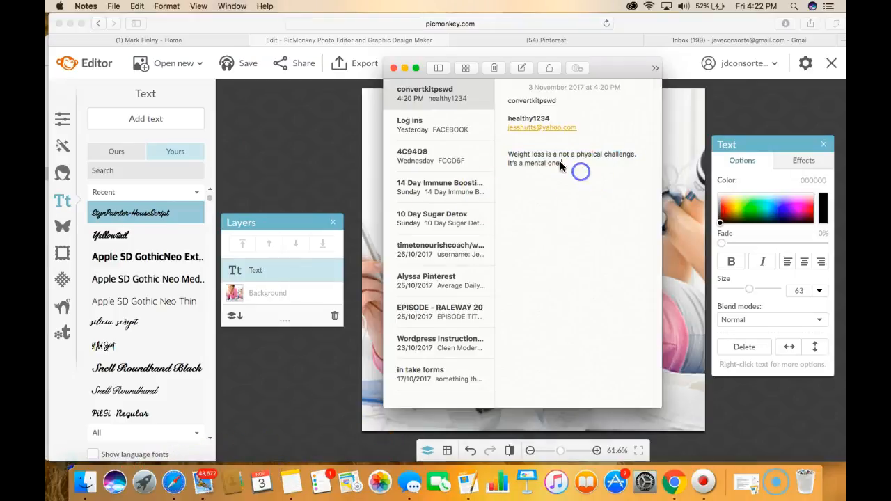
left_click_drag(556, 164, 479, 156)
key("super+c")
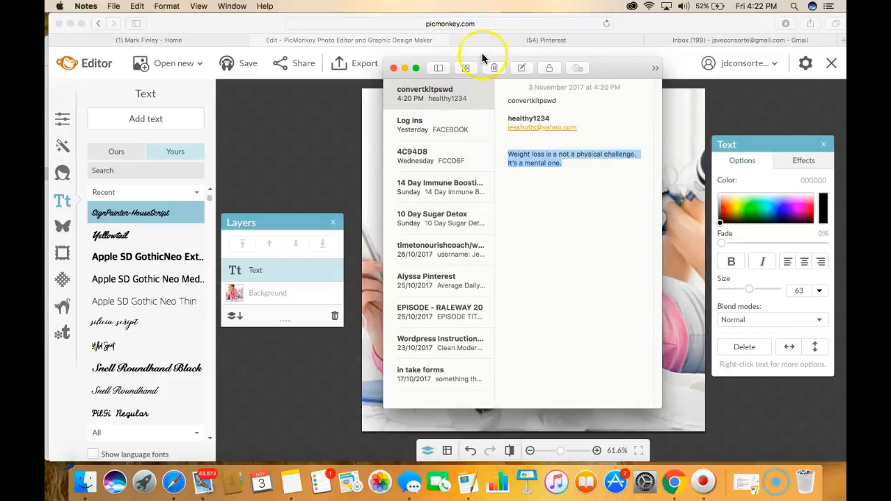
Return to the PicMonkey page in Safari, paste the copied quote into the text box, and center-align it.
left_click(413, 39)
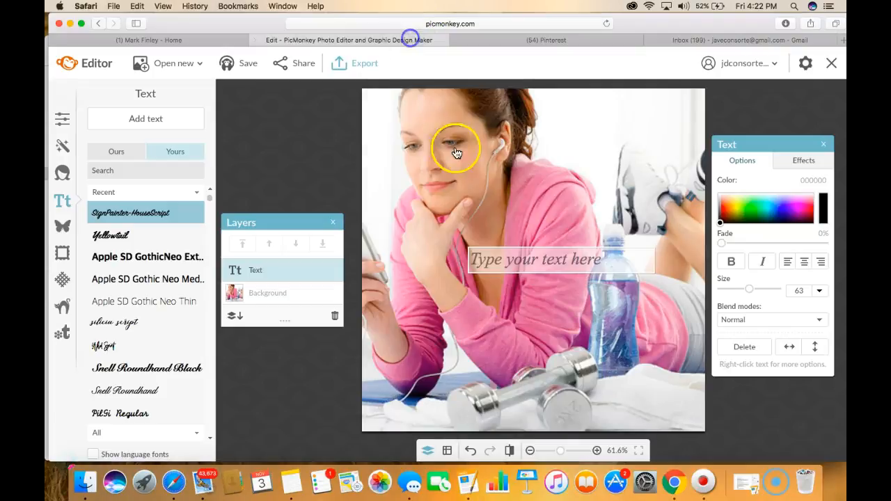
left_click(488, 254)
key("super+v")
key("super+a")
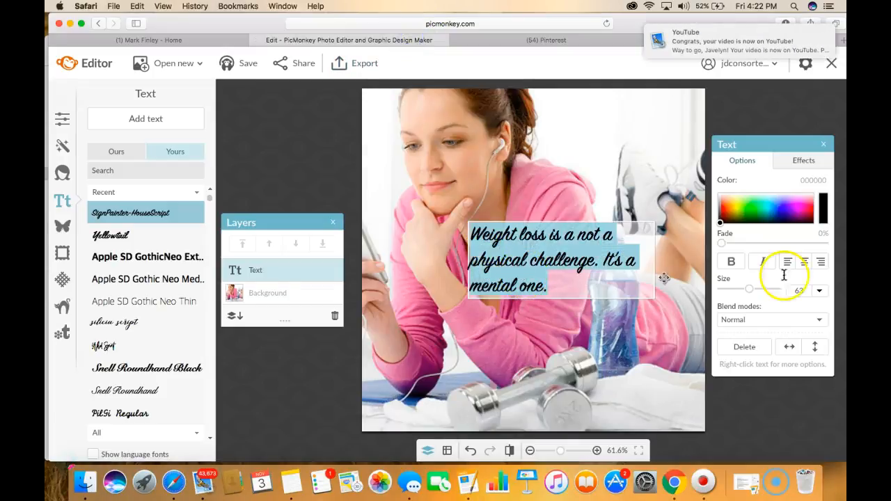
left_click(804, 262)
left_click(678, 261)
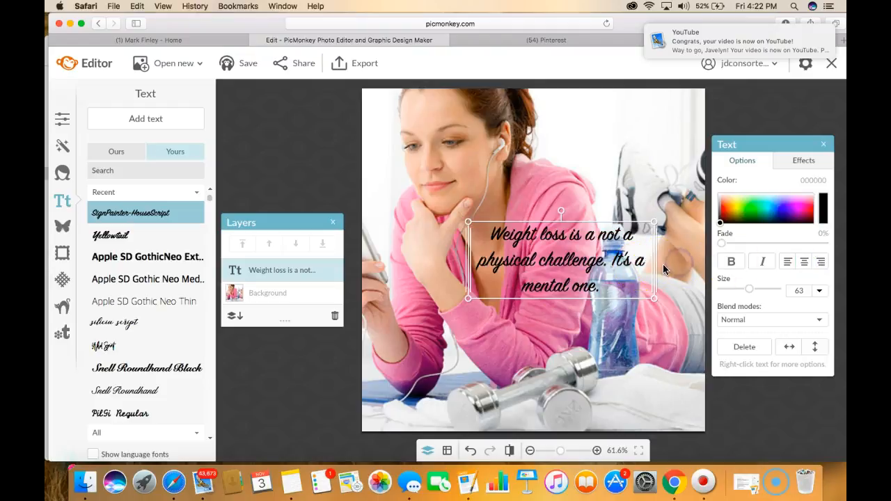
double_click(611, 256)
left_click(696, 270)
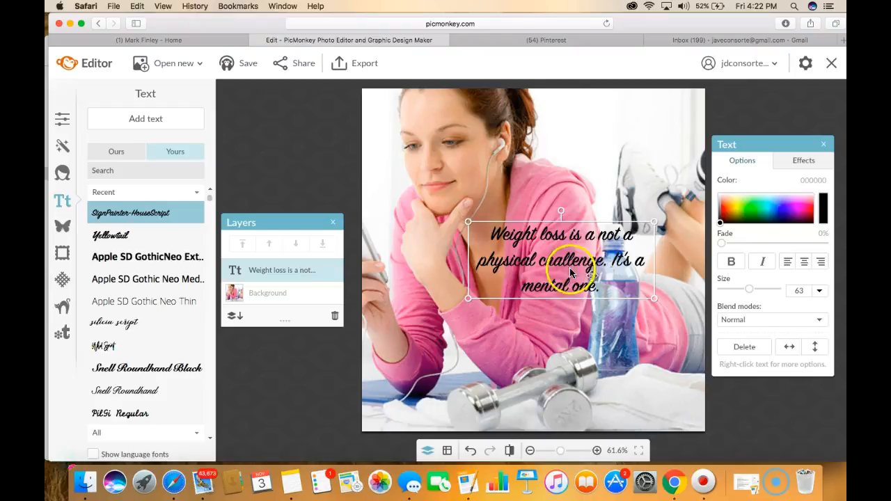
Enlarge the quote text to about size 103 and position it across the lower half of the photo.
left_click_drag(468, 299, 357, 328)
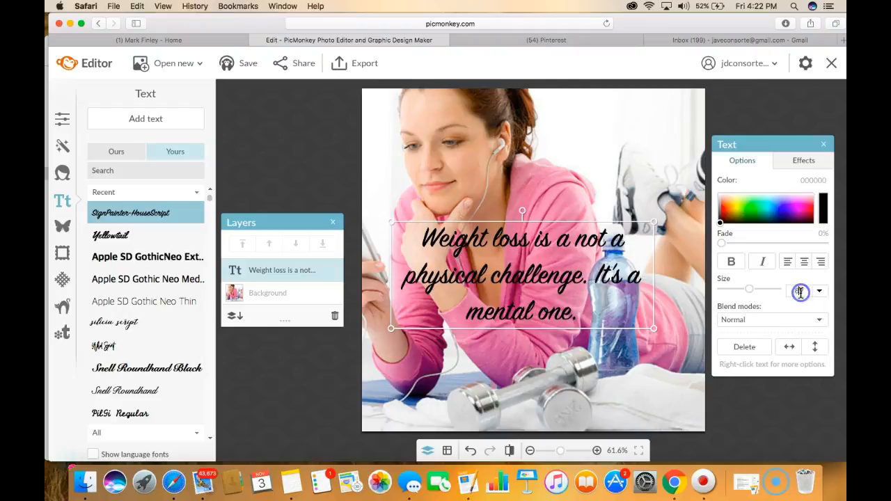
left_click(799, 289)
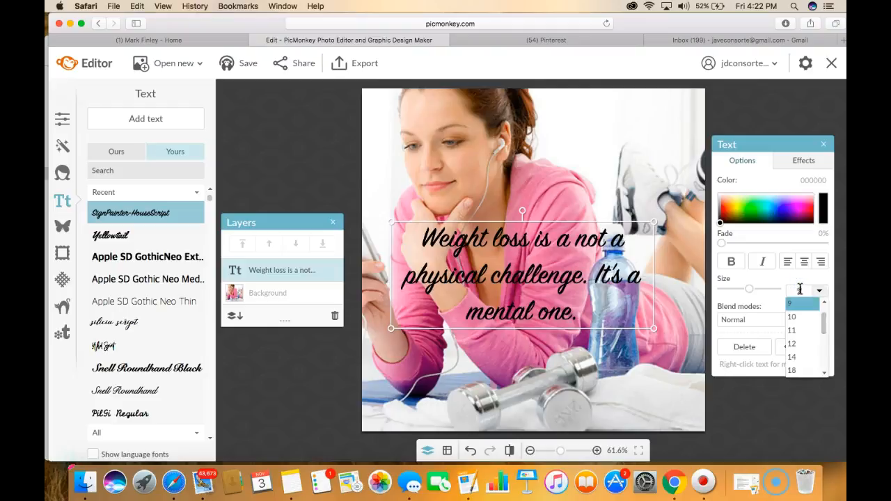
left_click_drag(653, 330, 695, 356)
mouse_move(572, 270)
left_mouse_down()
mouse_move(543, 262)
mouse_move(569, 282)
mouse_move(561, 279)
left_mouse_up()
Try a blue color on the quote text and return it to near-black (040404).
left_click(733, 209)
left_click(726, 210)
left_click_drag(718, 204, 776, 219)
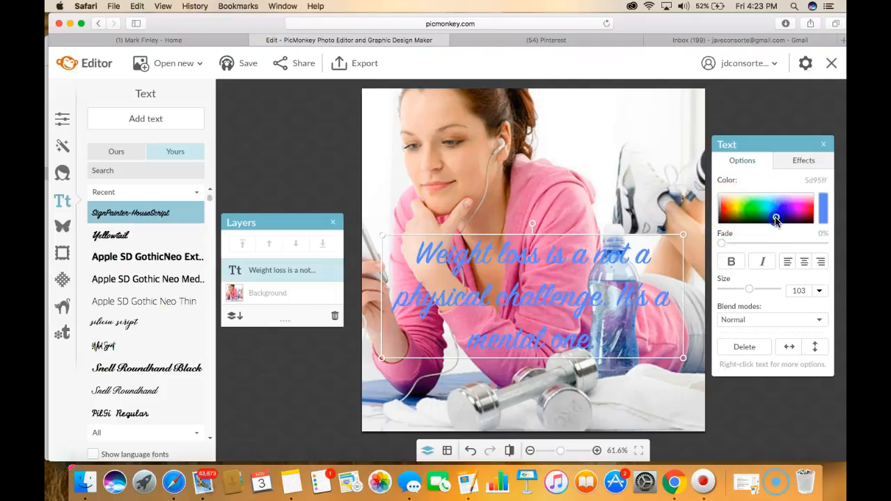
left_click_drag(706, 229, 700, 255)
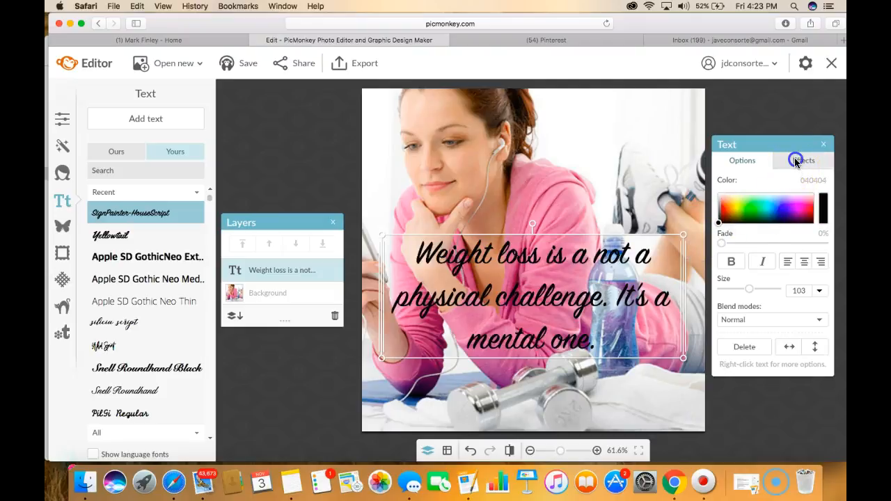
Apply a Drop Shadow effect to the quote text and set the shadow color to white.
left_click(797, 161)
left_click(750, 221)
left_click(756, 161)
left_click(798, 162)
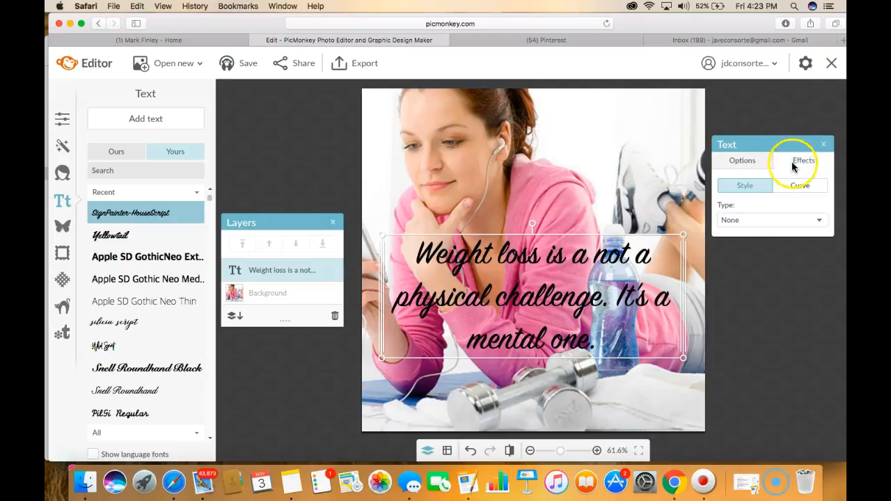
left_click(760, 222)
left_click(747, 246)
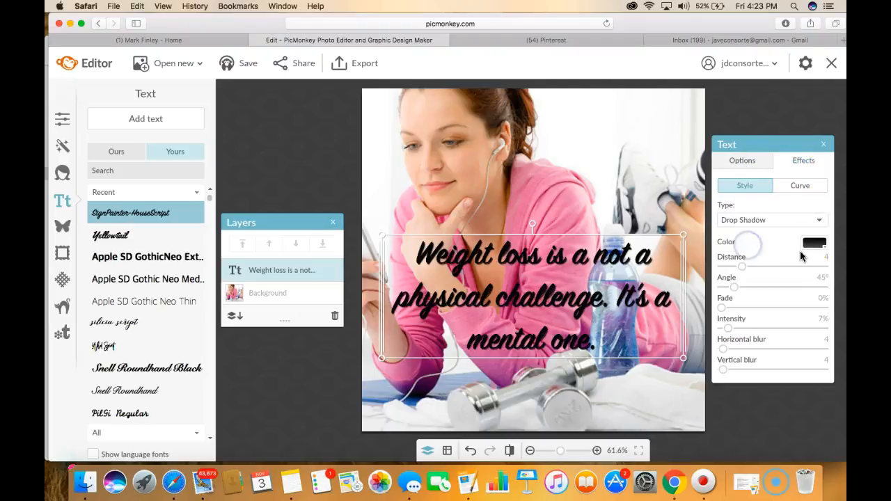
left_click(807, 245)
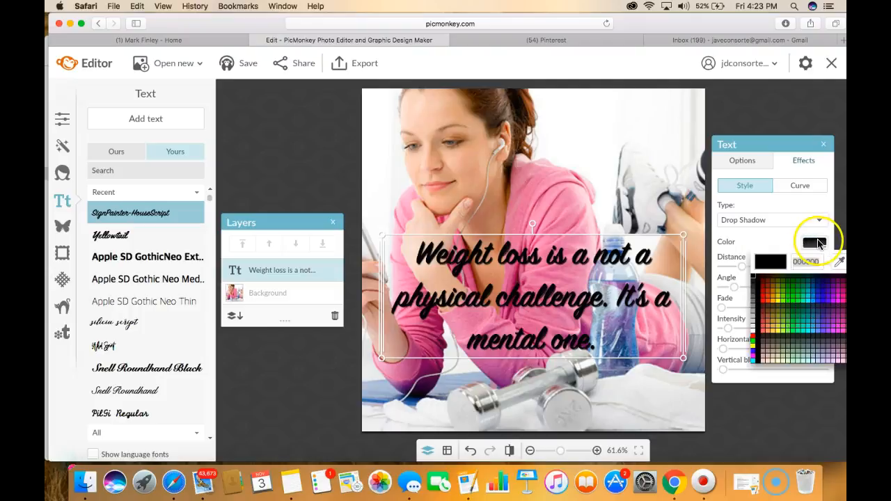
left_click(753, 335)
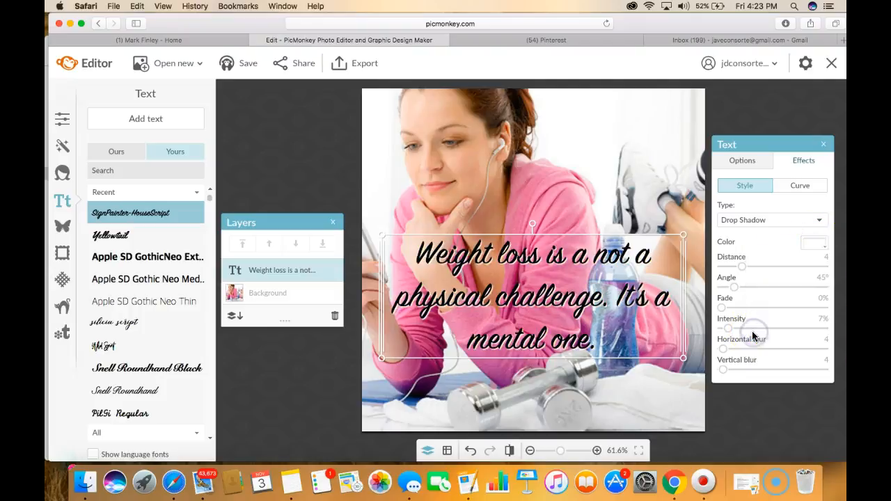
Move the quote text slightly lower on the photo, widen its text box, and deselect it.
left_click(725, 397)
left_click_drag(589, 289, 584, 305)
left_click_drag(678, 312, 704, 312)
left_click_drag(576, 298, 572, 303)
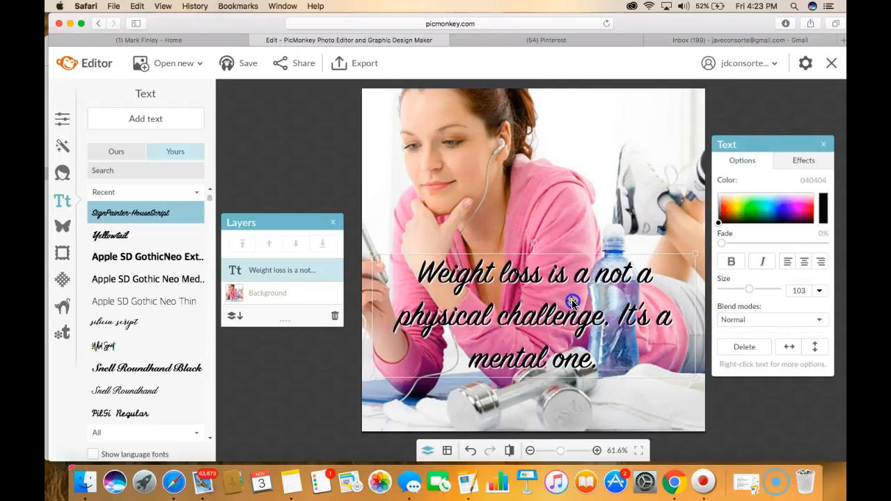
left_click(308, 388)
Add a black rectangle from the Geometric overlays to the canvas.
left_click(62, 224)
left_click(127, 175)
left_click(175, 219)
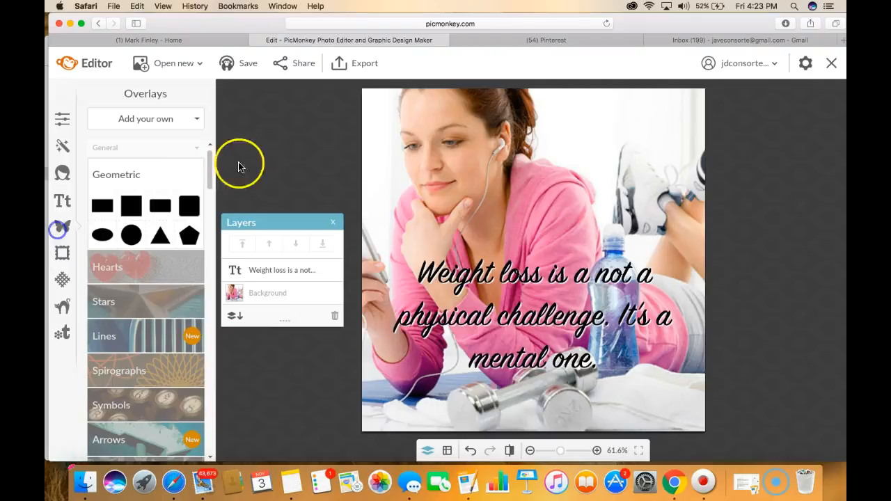
left_click(193, 146)
left_click(168, 149)
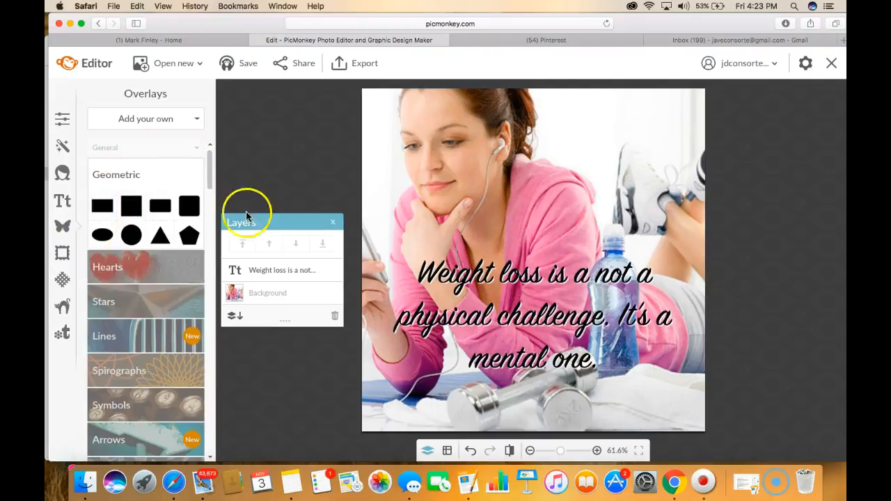
left_click(103, 205)
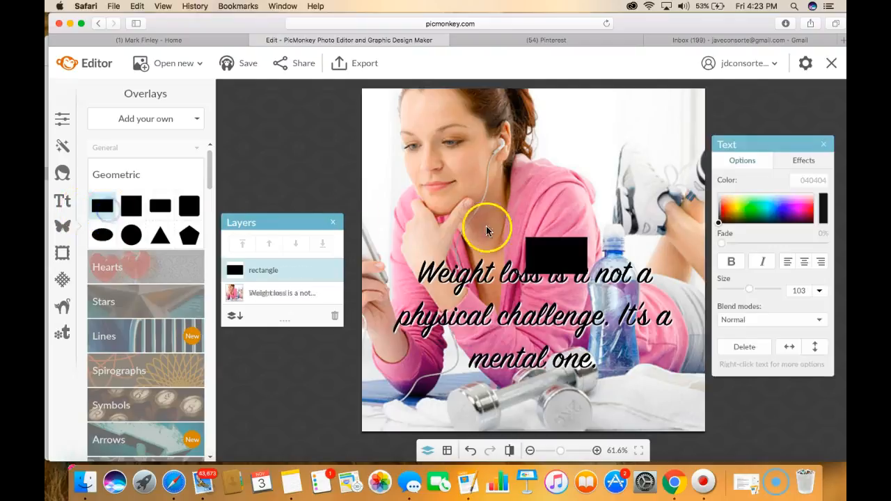
Stretch and position the rectangle as a band across the full canvas width, covering the quote.
left_click_drag(586, 272, 424, 299)
left_click_drag(633, 376, 749, 394)
left_click_drag(546, 322, 525, 324)
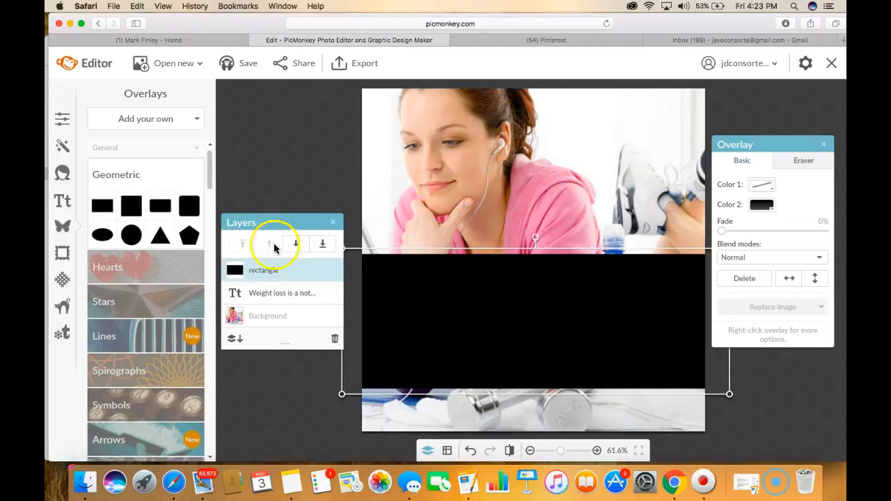
Move the rectangle layer below the quote text in the layer order.
left_click_drag(259, 220, 247, 208)
left_click(259, 285)
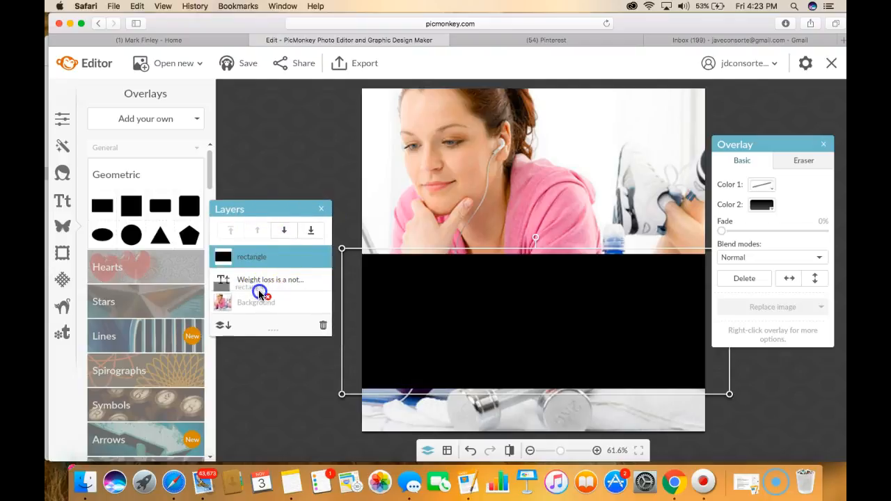
left_click_drag(259, 290, 259, 291)
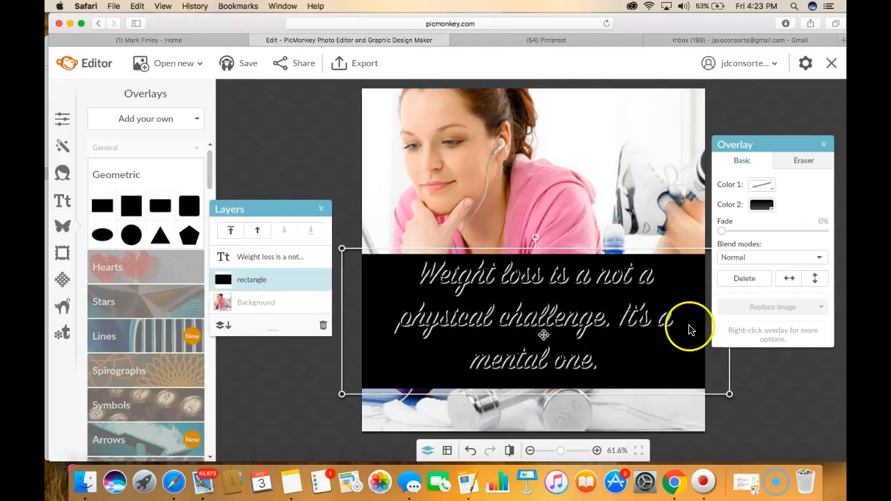
Nudge the quote text slightly down within the black band and set its color to white.
left_click(263, 257)
left_click_drag(613, 294, 611, 301)
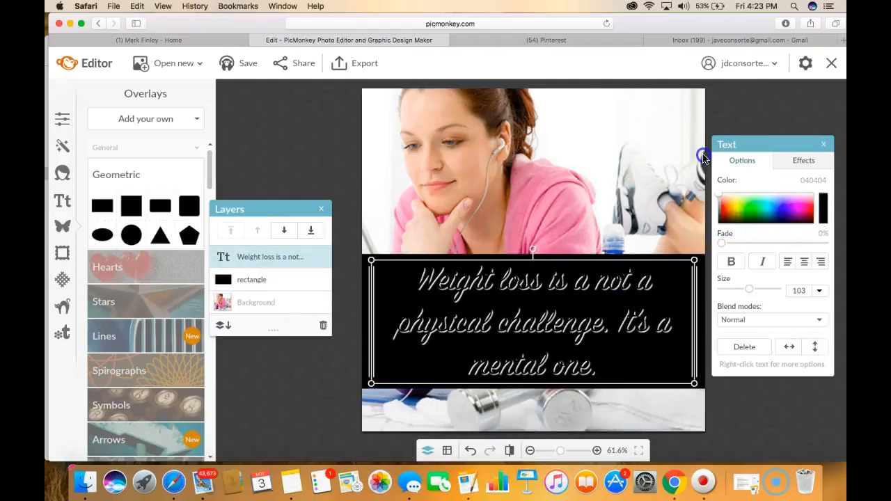
left_click(732, 196)
Remove the drop shadow from the quote text by setting its style effect to None.
left_click(826, 171)
left_click(813, 241)
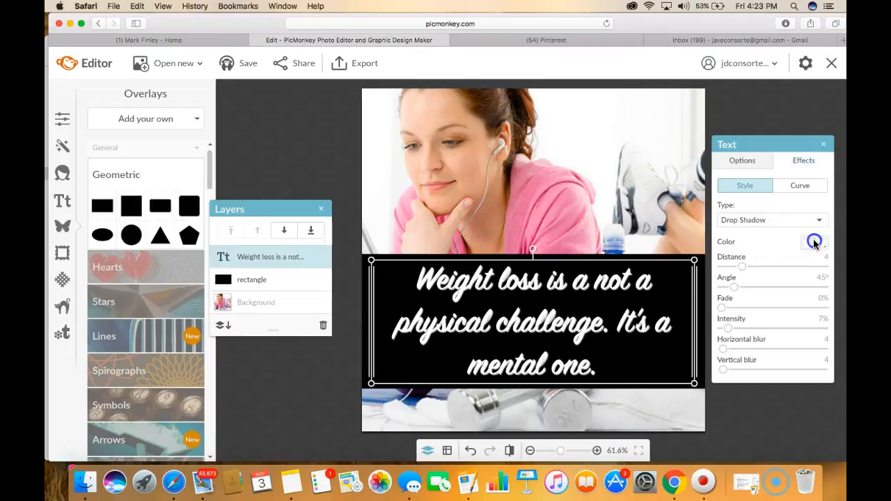
left_click(758, 220)
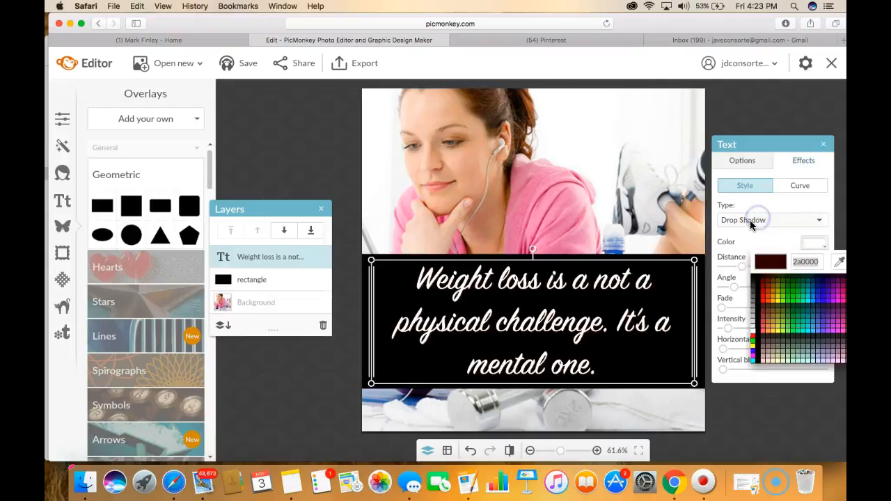
left_click(750, 222)
left_click(747, 221)
left_click(741, 233)
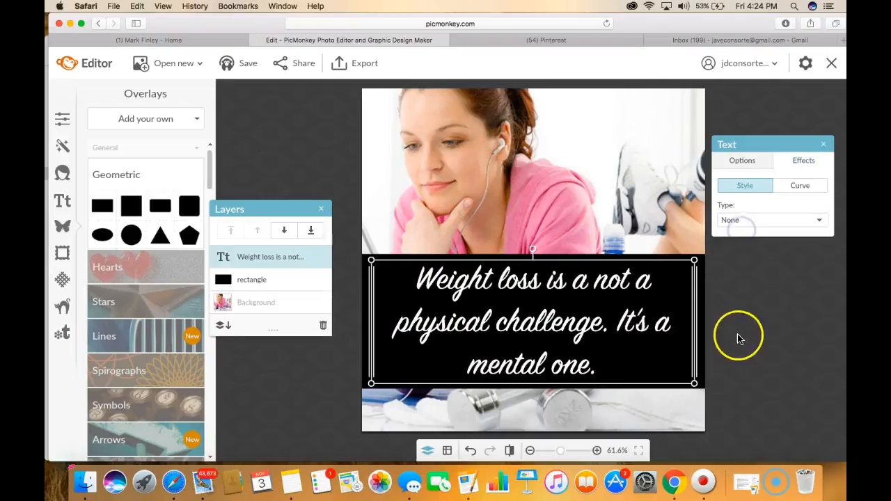
Select the black rectangle behind the quote and set its fade to 28%.
left_click(740, 339)
left_click(700, 358)
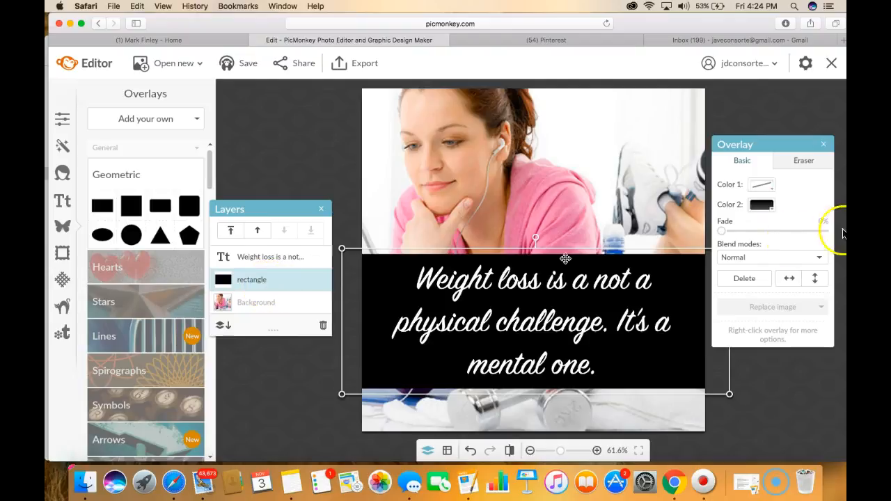
left_click_drag(747, 234, 751, 235)
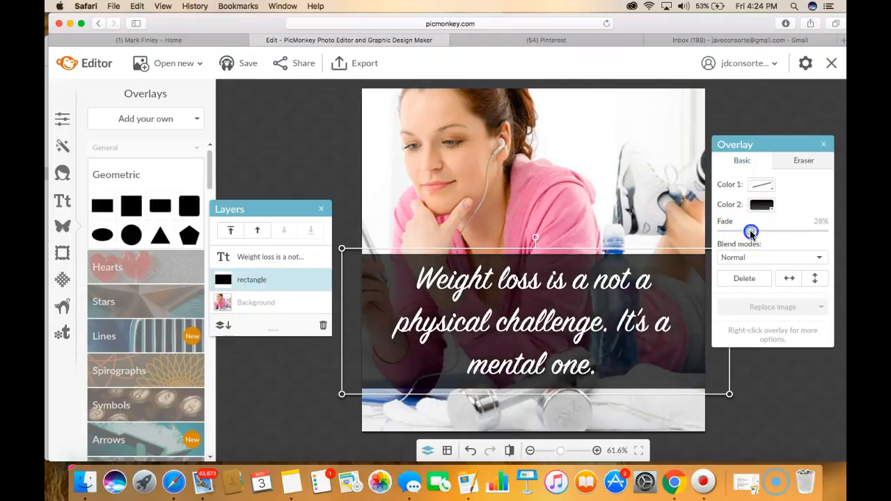
Recolor the black band behind the quote with the pink sampled from the woman's hoodie.
left_click(758, 206)
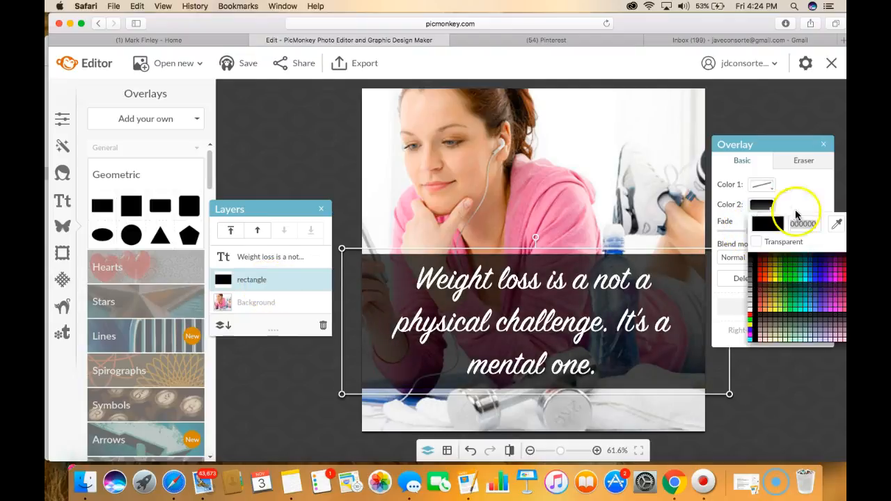
left_click(838, 222)
left_click(539, 209)
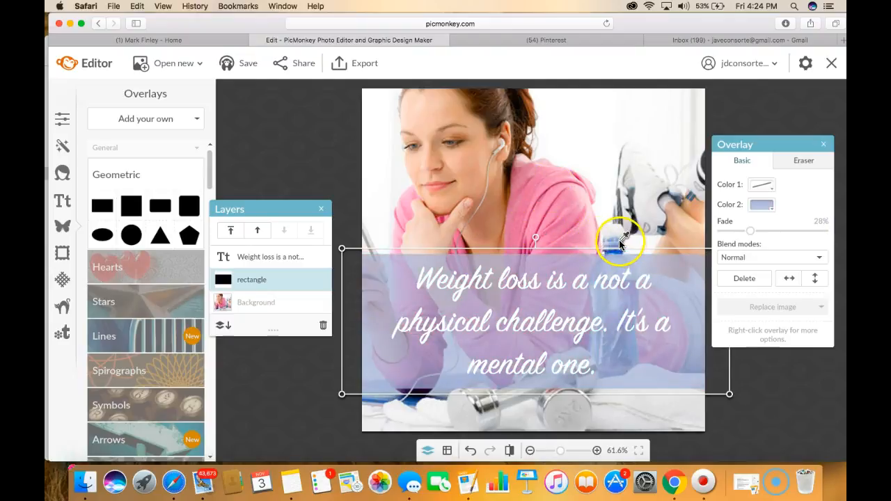
left_click(584, 221)
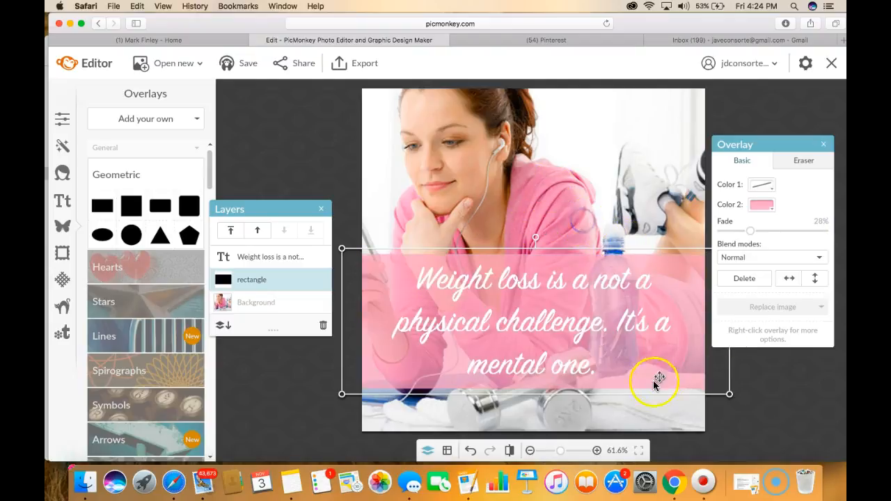
Lower the pink band and the quote text together toward the bottom of the photo and close the layer list.
mouse_move(647, 395)
left_mouse_down()
mouse_move(650, 415)
mouse_move(650, 390)
left_mouse_up()
left_click(275, 256)
left_click_drag(572, 314, 575, 334)
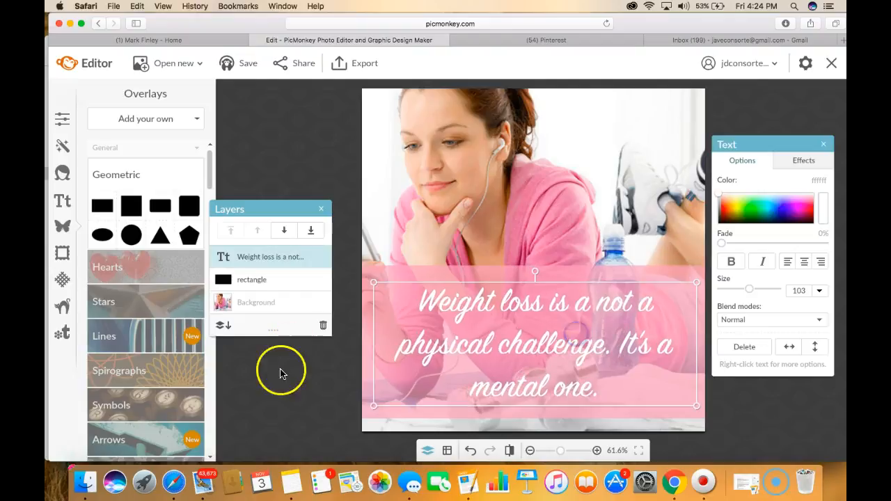
left_click(281, 371)
left_click(321, 208)
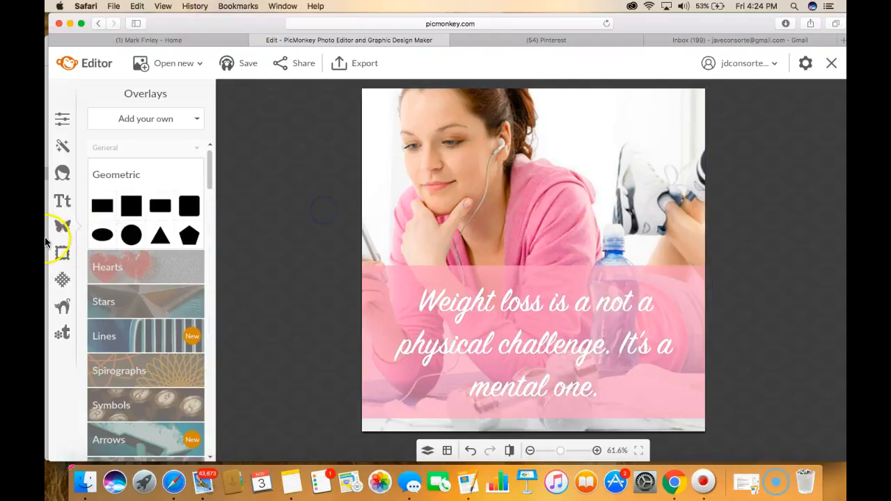
Add Logo.jpg from the computer as an overlay, using the images folder of the drive download within Downloads.
left_click(66, 226)
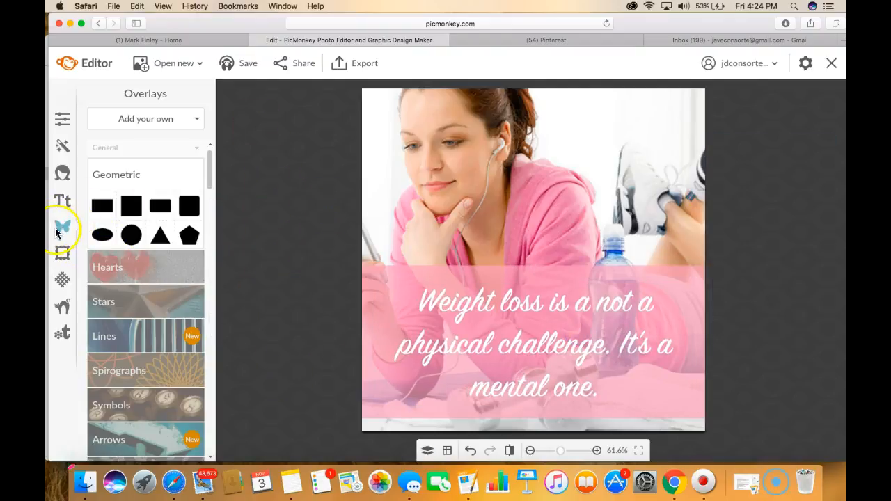
left_click(194, 122)
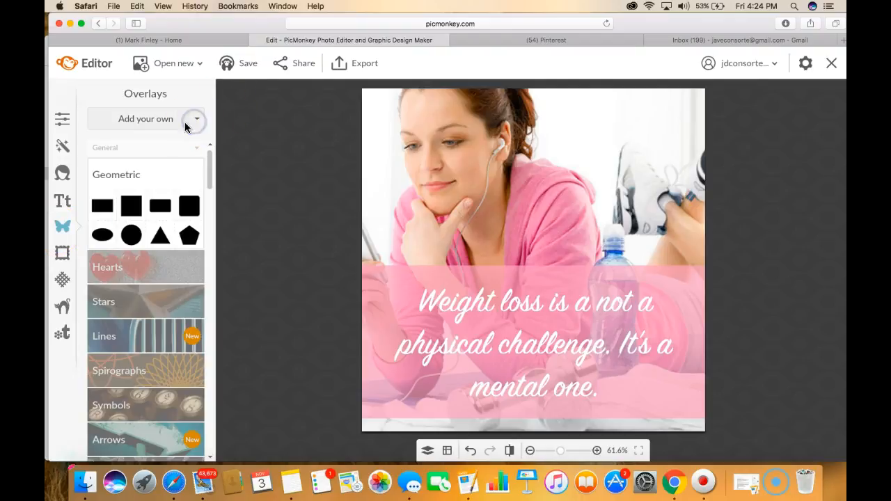
left_click(130, 145)
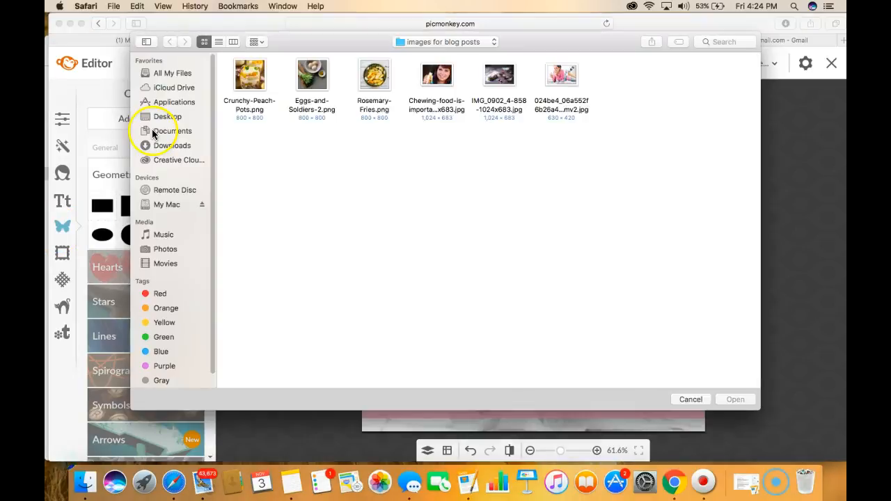
left_click(179, 148)
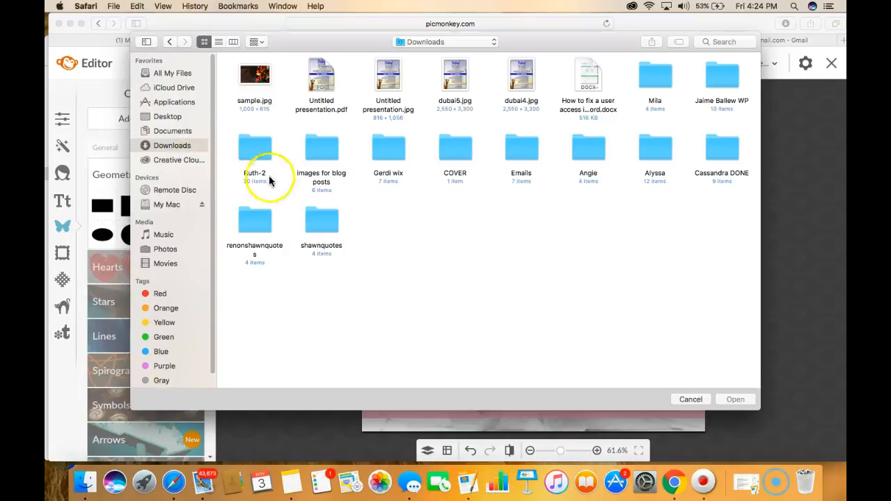
left_click(385, 158)
double_click(384, 159)
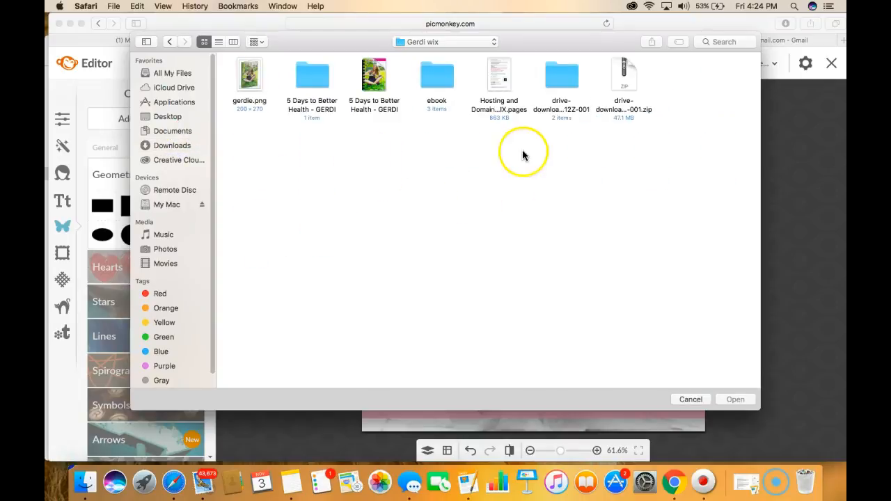
double_click(559, 78)
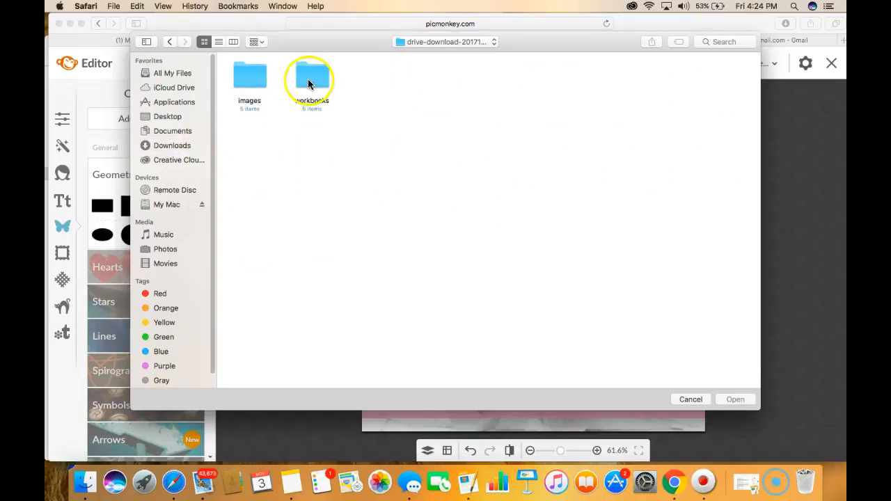
double_click(262, 82)
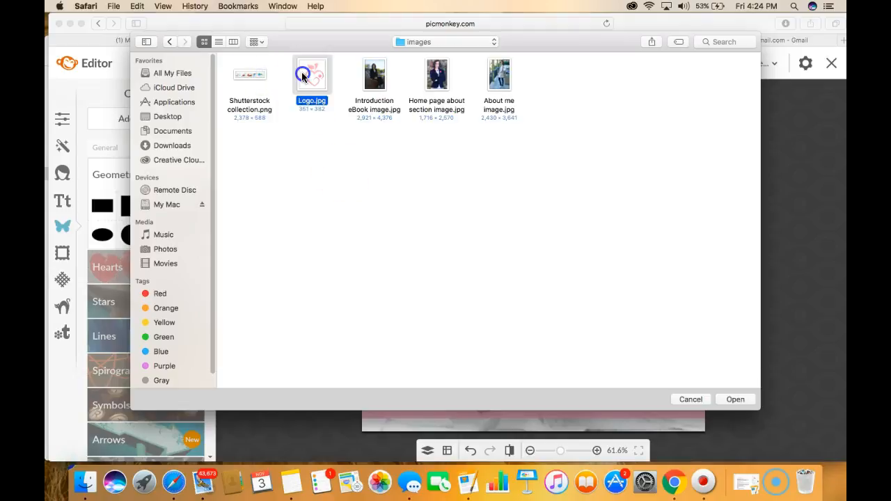
double_click(303, 77)
left_click(610, 354)
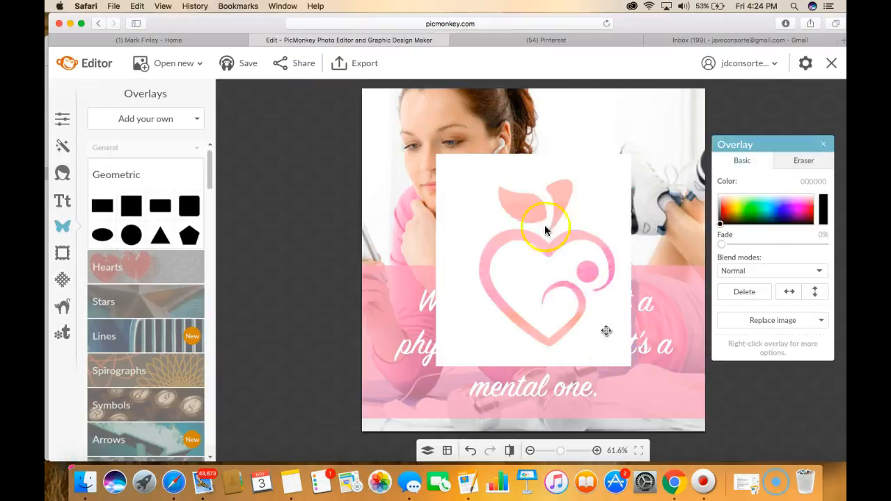
Shrink the logo overlay and place it in the upper-right corner of the photo.
left_click_drag(441, 164, 564, 308)
left_click_drag(598, 338, 667, 126)
left_click(631, 129)
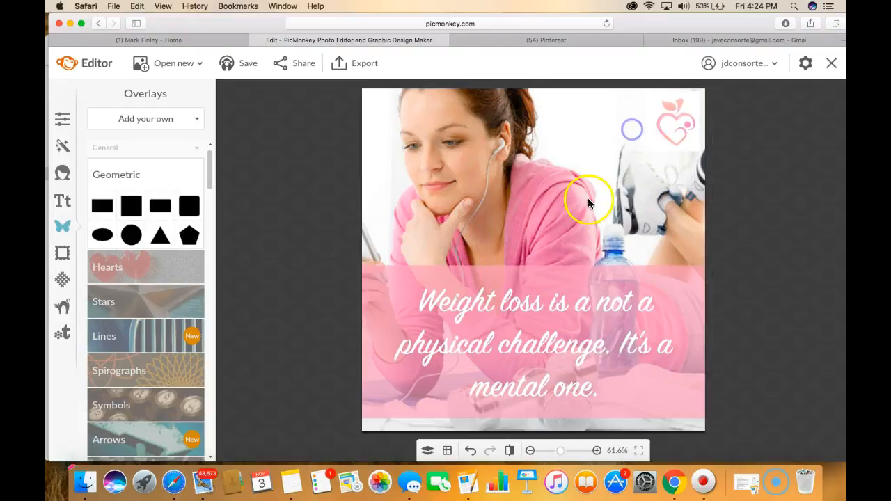
left_click(666, 124)
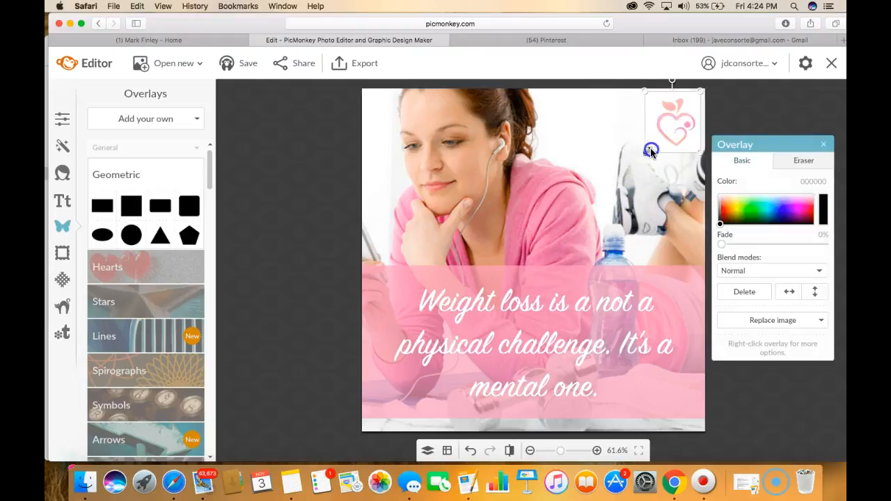
left_click(612, 124)
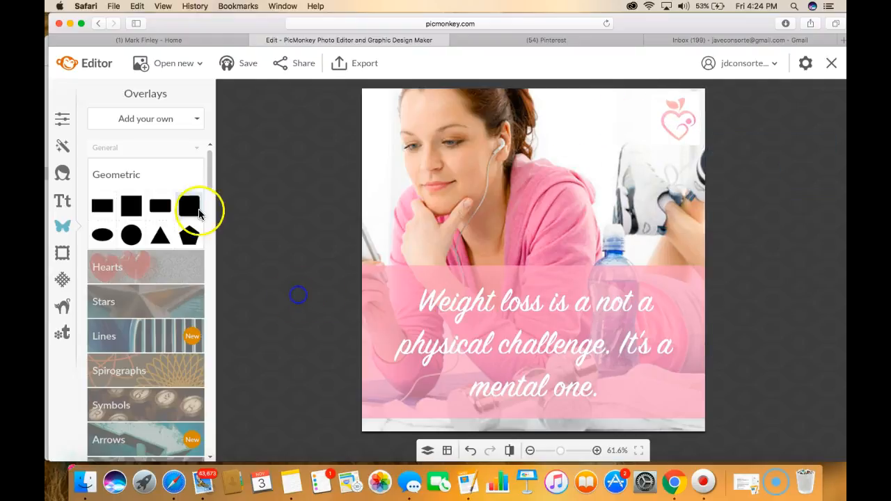
Examine the overlay library's categories, including Tiki Tropics, Baby, Mod & Merry, Day of the Dead, Games & Glory and Scrapbooky.
left_click(196, 147)
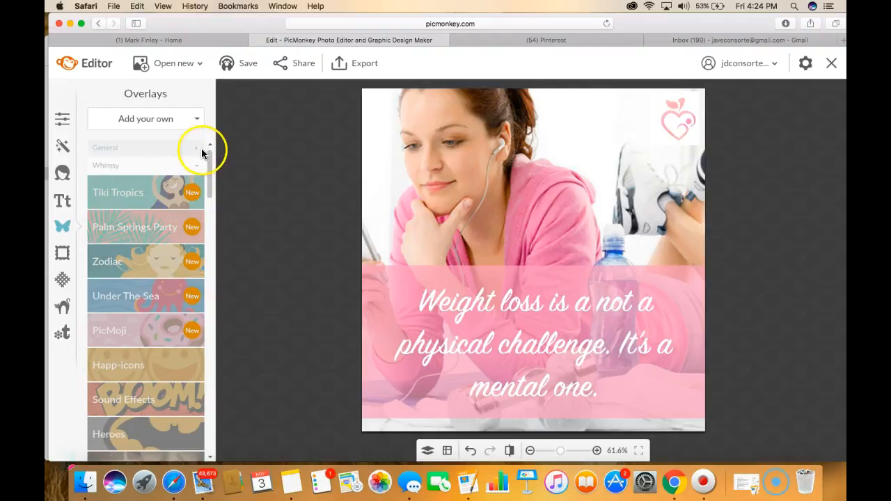
left_click(194, 169)
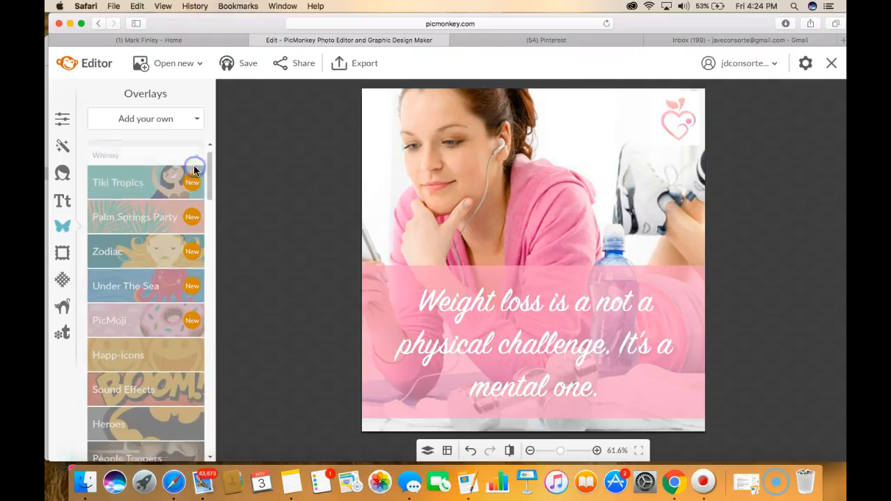
left_click(143, 179)
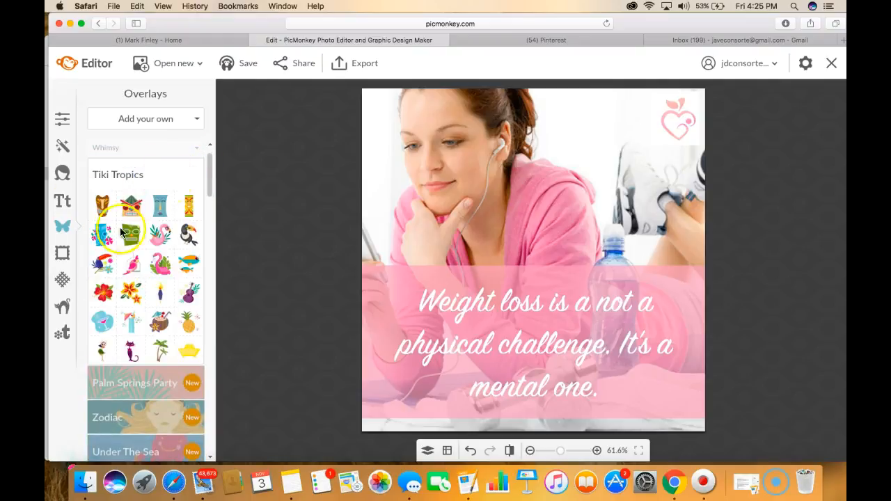
left_click(197, 154)
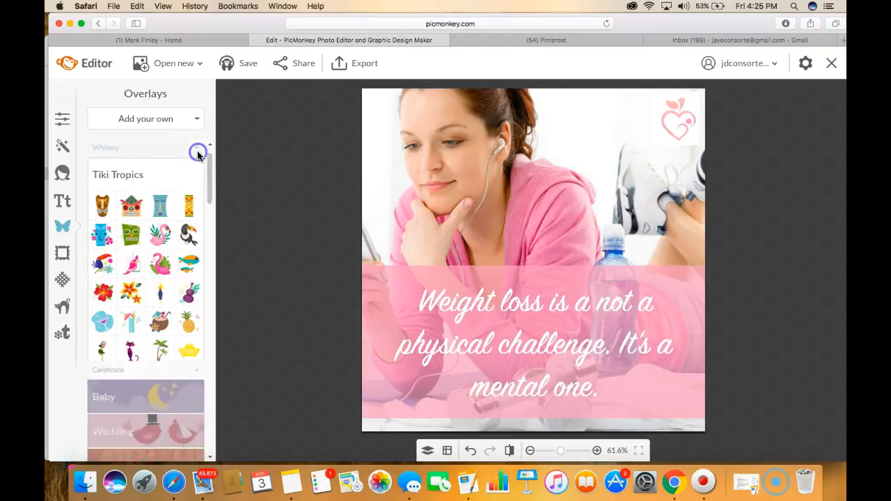
left_click(172, 193)
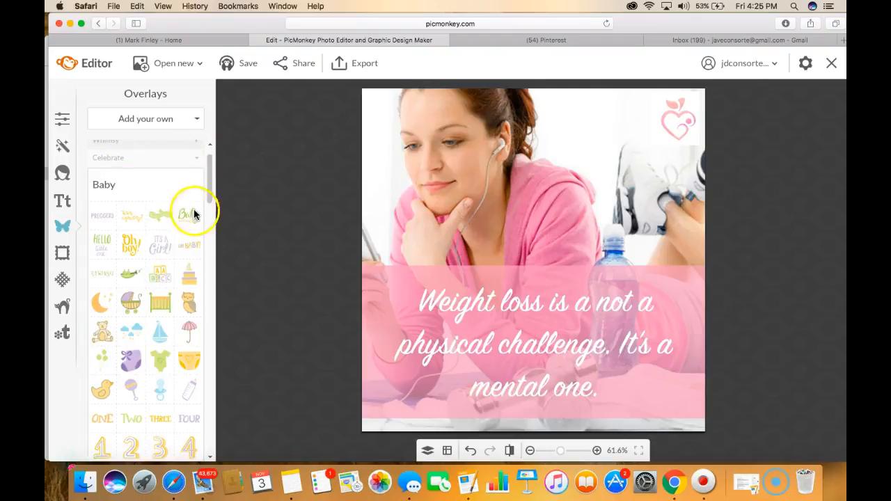
left_click(194, 160)
left_click(141, 240)
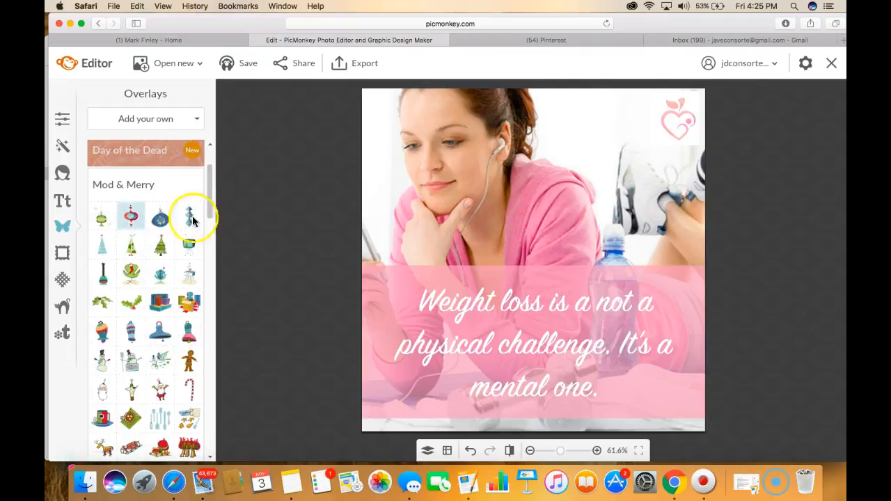
left_click(163, 165)
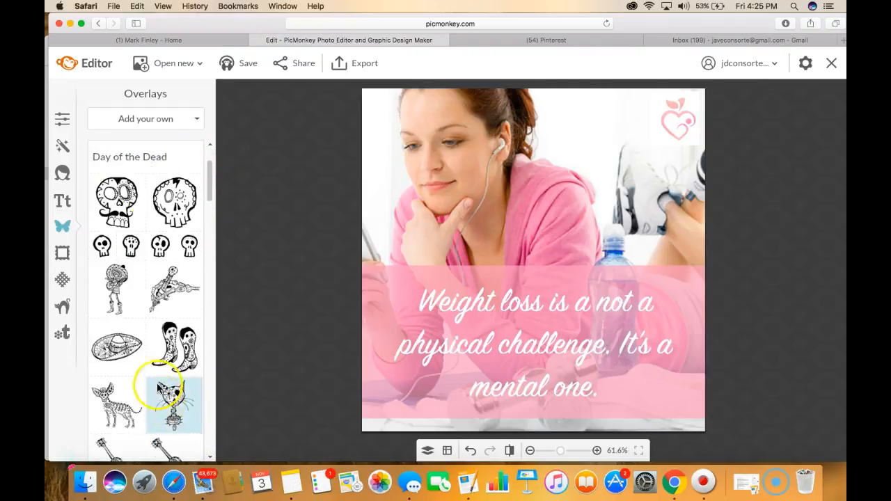
left_click(160, 158)
left_click(135, 249)
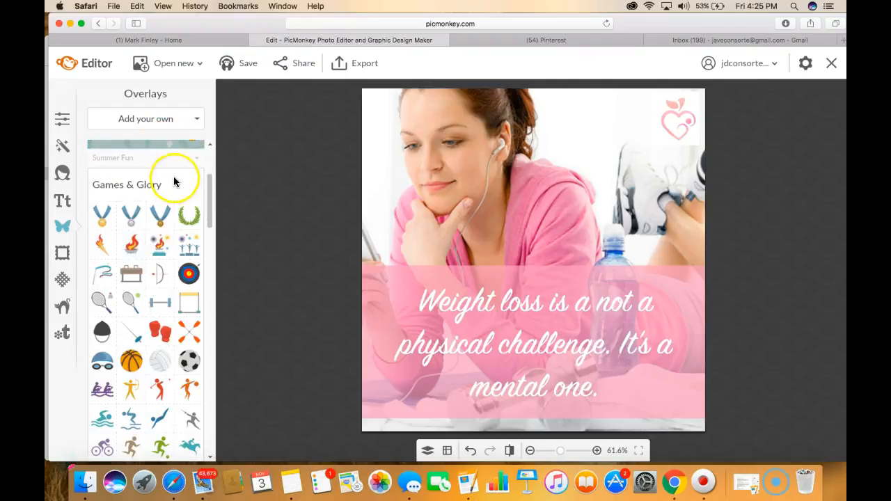
left_click(174, 182)
left_click_drag(208, 193, 206, 253)
left_click(207, 244)
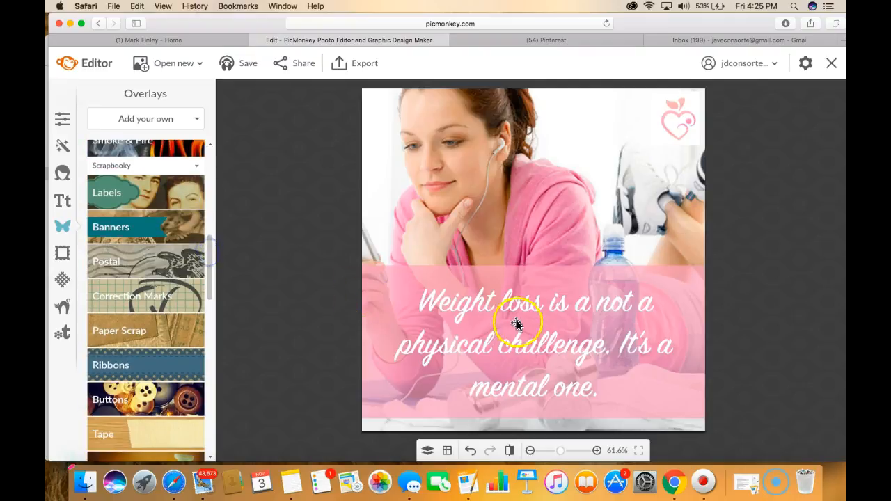
Enlarge the quote text slightly and center it within the pink band.
left_click_drag(517, 325, 513, 313)
left_click_drag(369, 279, 351, 271)
left_click(300, 223)
left_click_drag(507, 315, 516, 318)
left_click(355, 243)
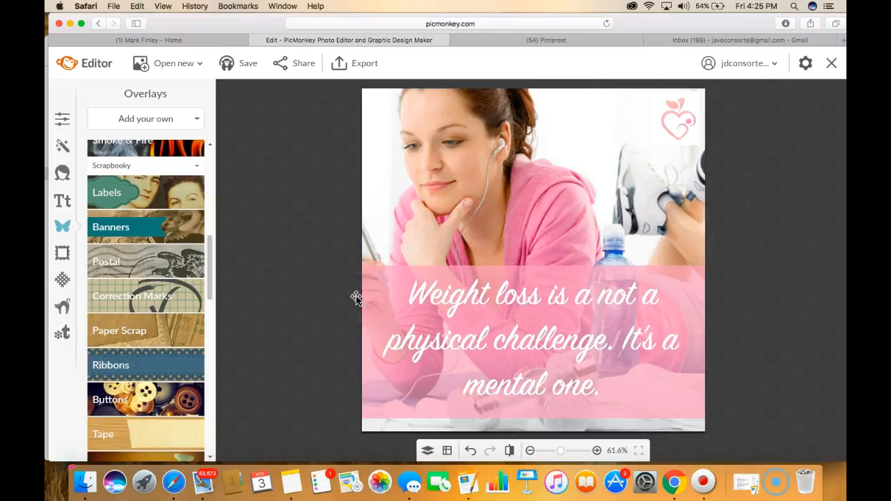
Reposition the logo slightly closer to the upper-right corner of the photo and deselect it.
left_click(676, 129)
left_click_drag(676, 112, 610, 119)
left_click(493, 188)
left_click(363, 271)
left_click(277, 353)
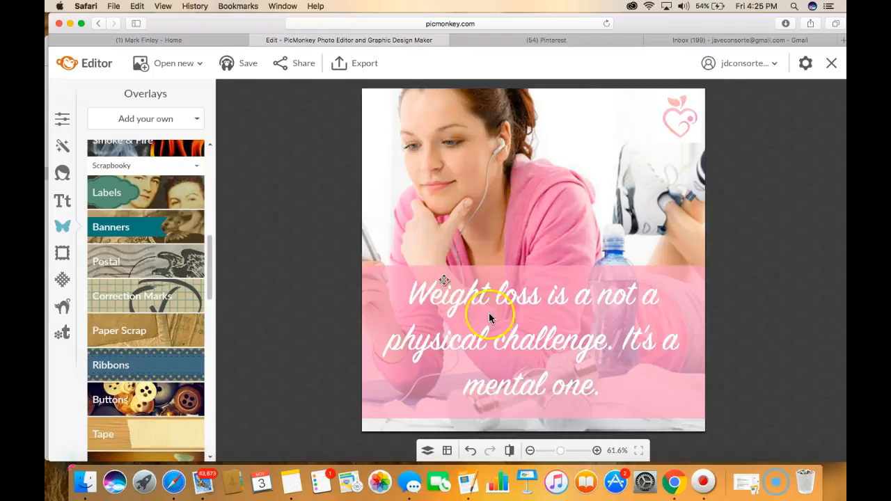
Examine the Tape, Buttons, and Marigolds & Roses sets in the overlay library.
left_click_drag(213, 259, 207, 304)
left_click(137, 192)
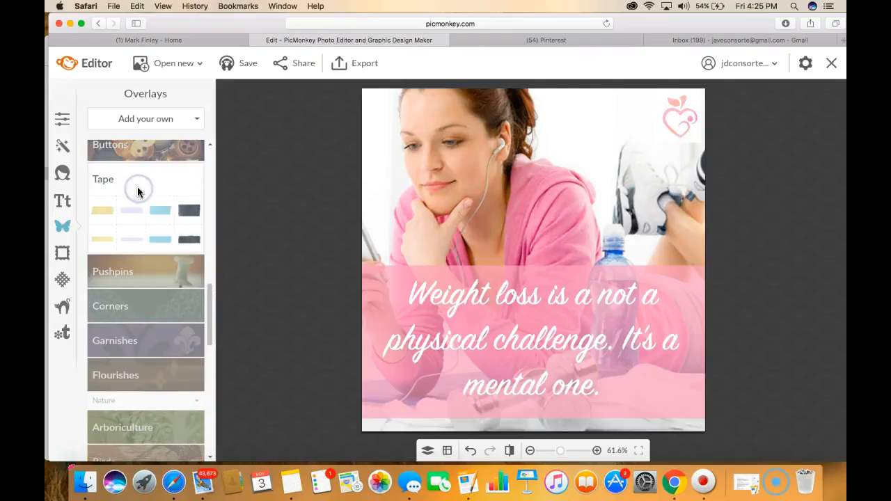
left_click(130, 149)
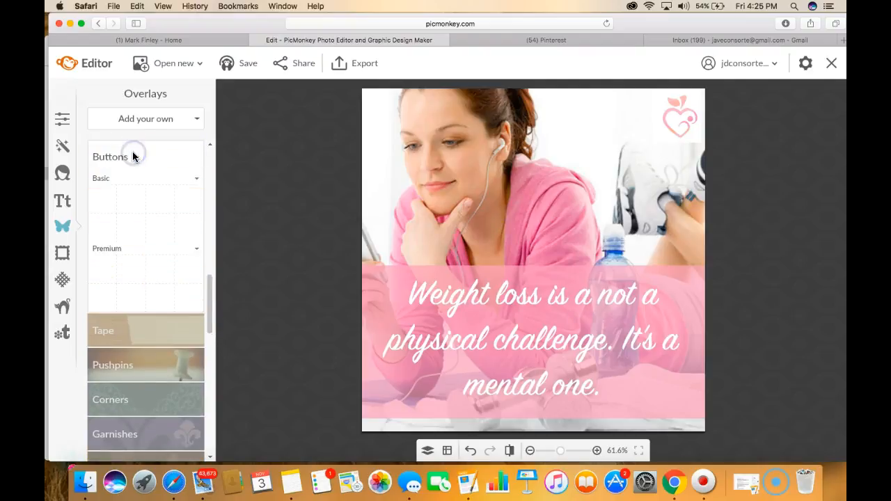
left_click_drag(208, 309, 213, 409)
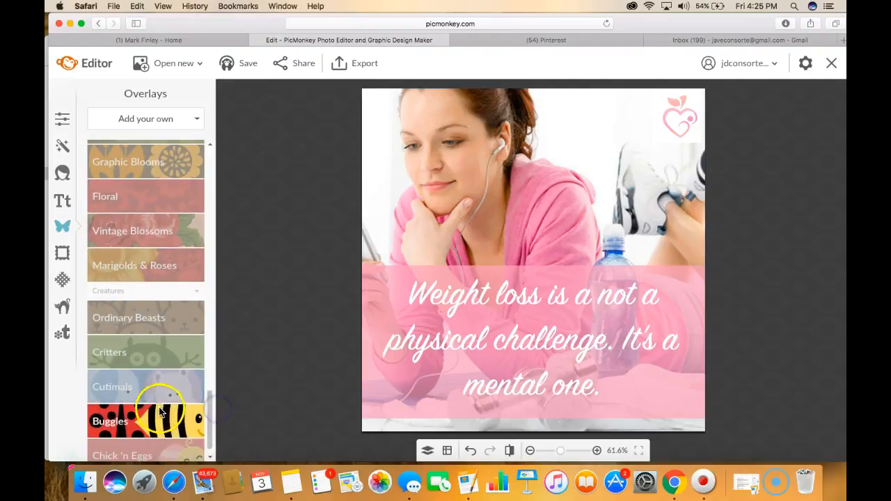
left_click(141, 267)
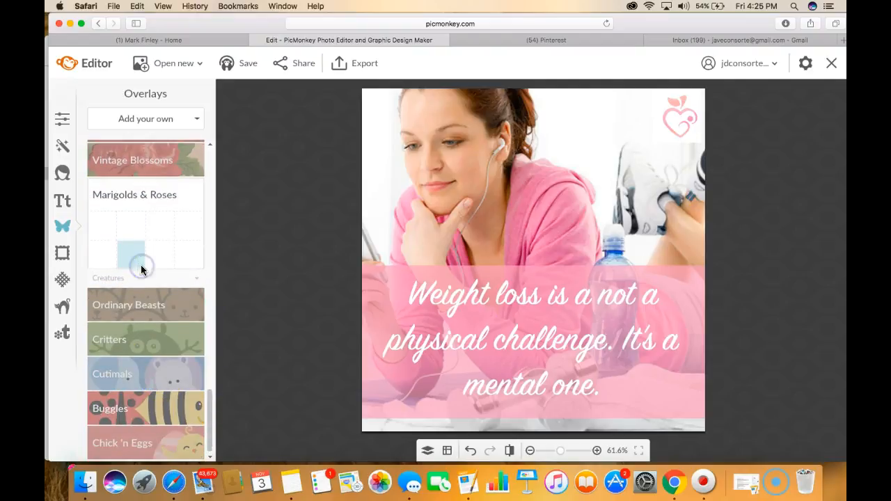
left_click_drag(208, 407, 209, 175)
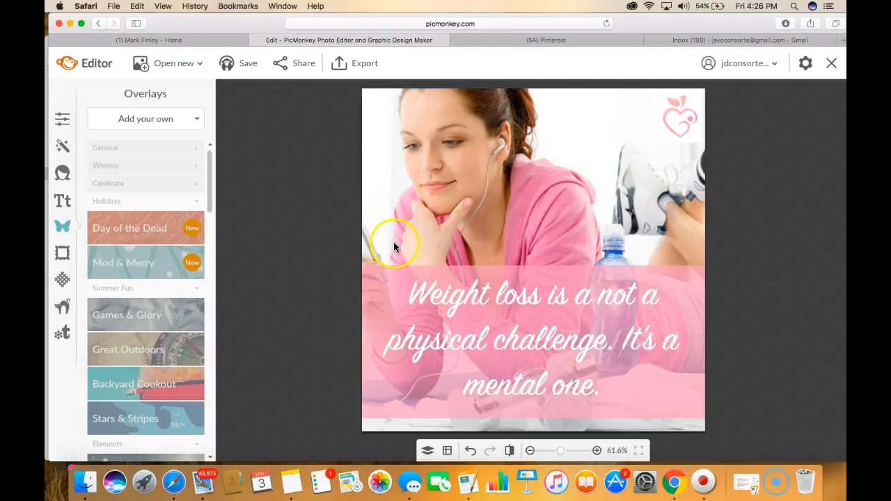
Export the finished graphic to the computer as a .jpg image named sample2.
left_click(355, 63)
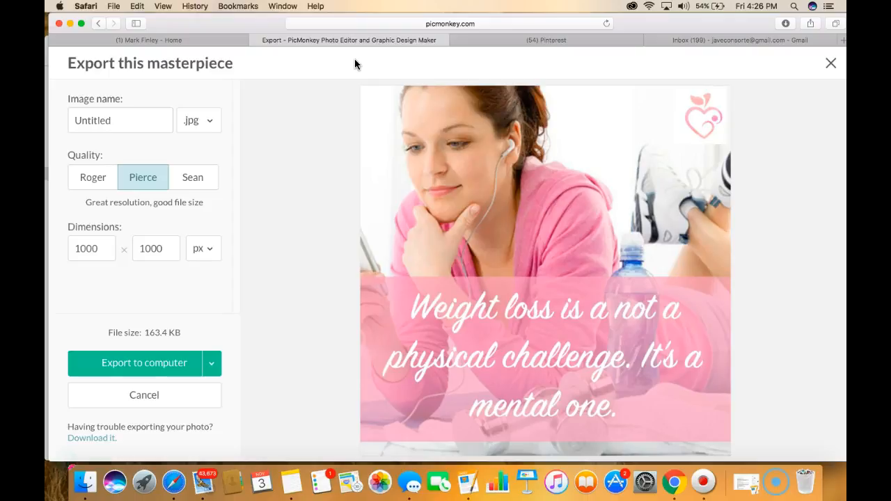
double_click(125, 120)
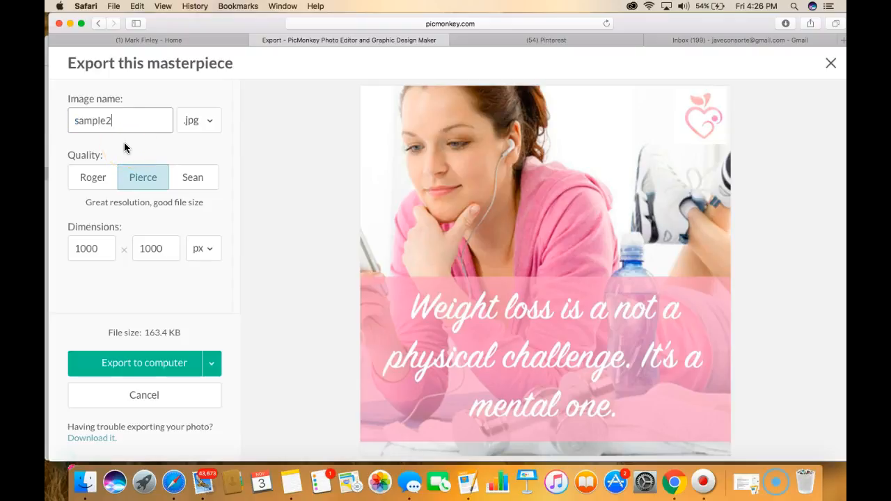
left_click(156, 370)
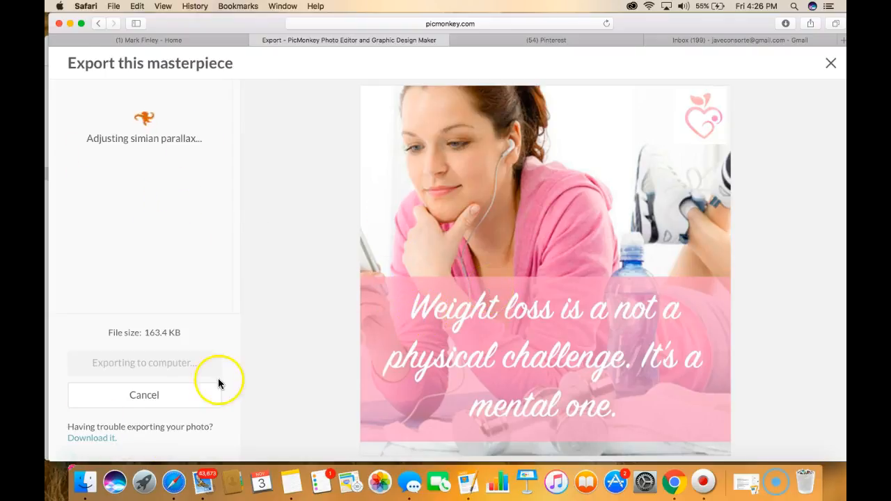
Download the exported graphic through the alternative offered for export trouble.
left_click(91, 438)
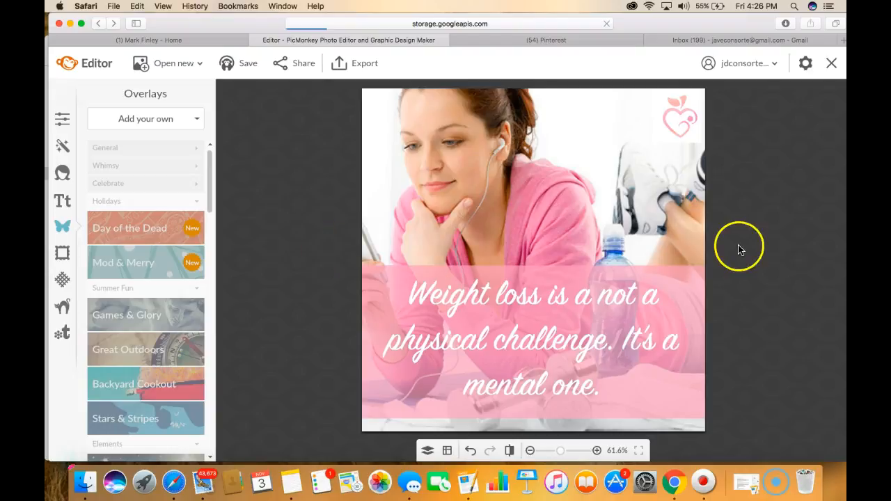
Try several of your own fonts on the quote text and set it to Apple SD Gothic Neo Thin.
left_click(61, 206)
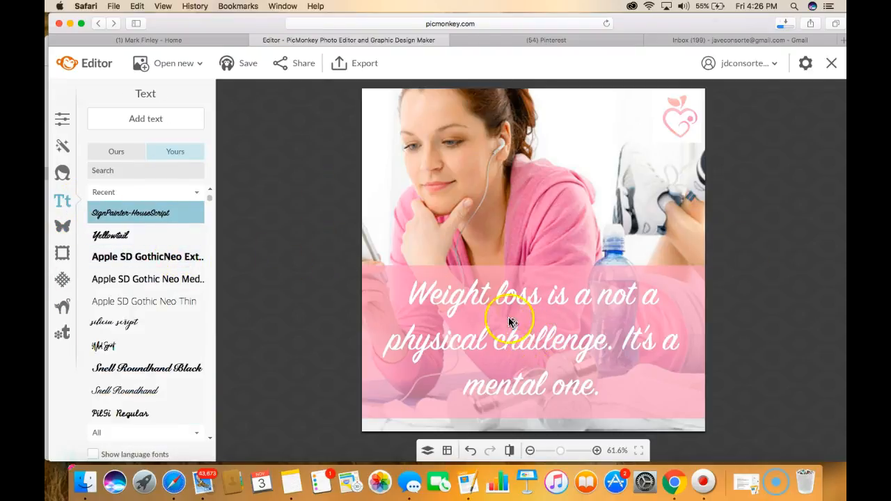
left_click(491, 300)
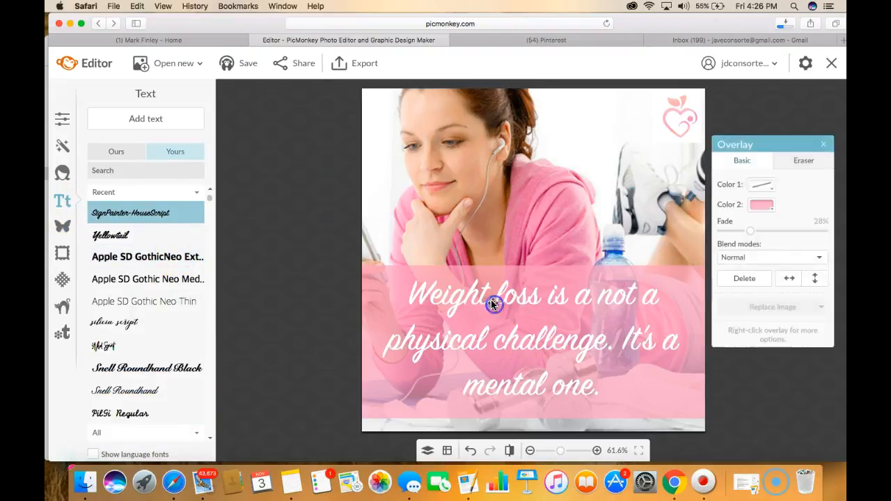
left_click(125, 256)
left_click(129, 278)
left_click(136, 299)
left_click(133, 322)
left_click(144, 278)
left_click(149, 257)
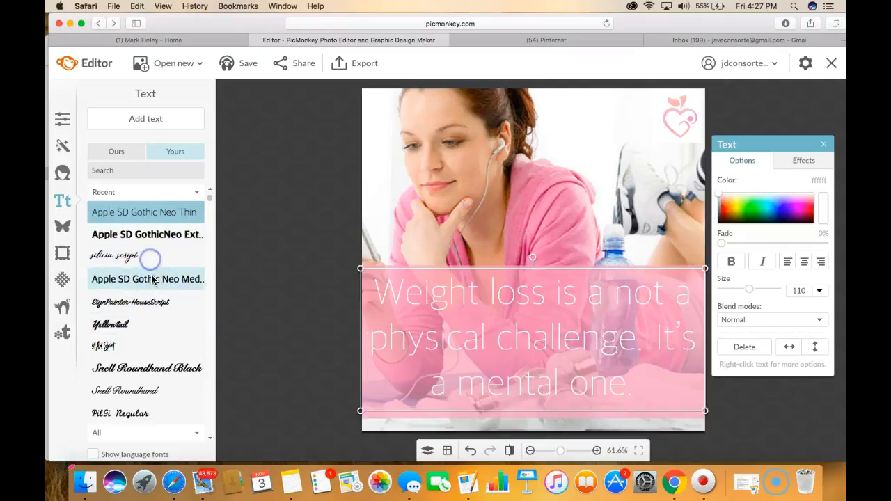
Shrink the quote text to size 94 with a wider text box, trying out bold and italic styling.
left_click_drag(365, 270, 412, 286)
left_click_drag(550, 330, 545, 326)
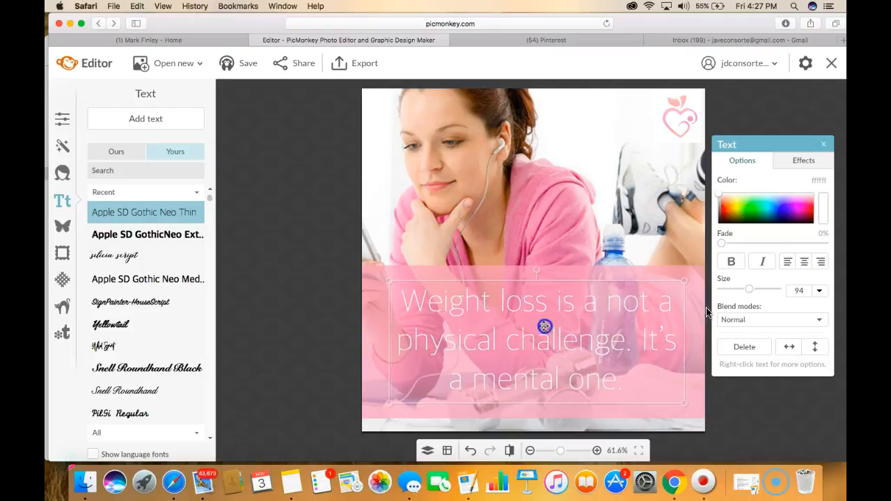
left_click(731, 261)
left_click_drag(395, 348, 348, 342)
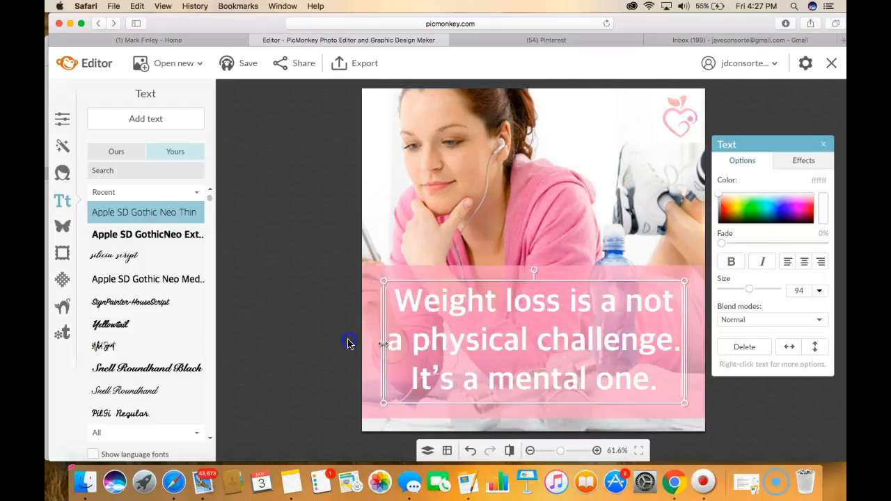
left_click(732, 262)
left_click(768, 263)
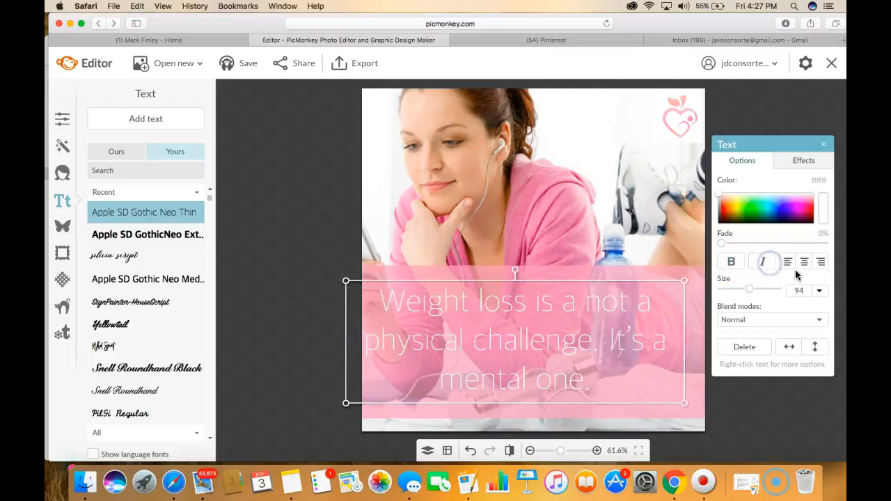
Try right alignment on the quote, set it to left-aligned, and reposition it within the pink band.
left_click(821, 261)
left_click(787, 262)
left_click(294, 315)
left_click_drag(440, 336, 464, 332)
Reduce the fade of the pink band to make it more opaque and deselect it.
left_click(493, 285)
left_click(497, 270)
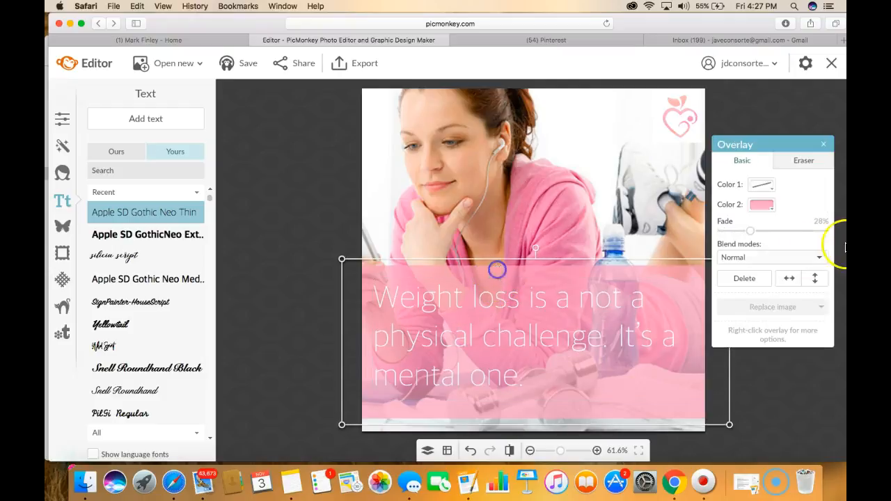
left_click(743, 232)
left_click(752, 416)
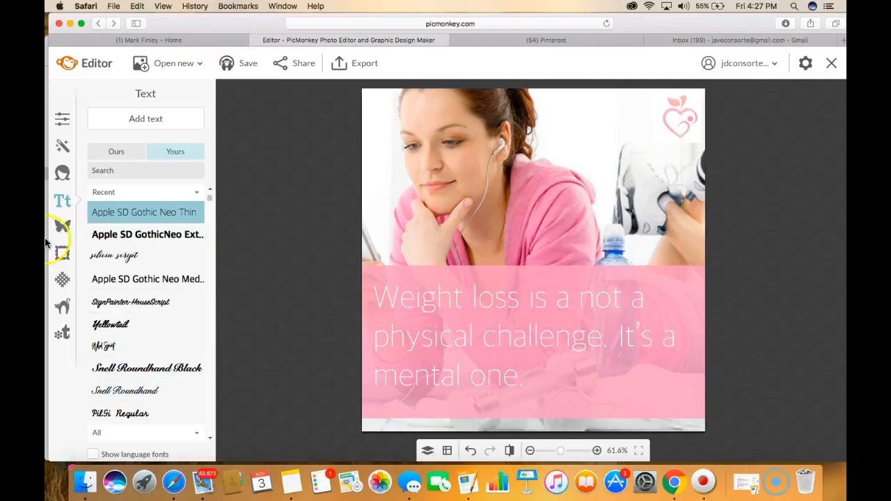
left_click(62, 225)
left_click(63, 204)
left_click(65, 254)
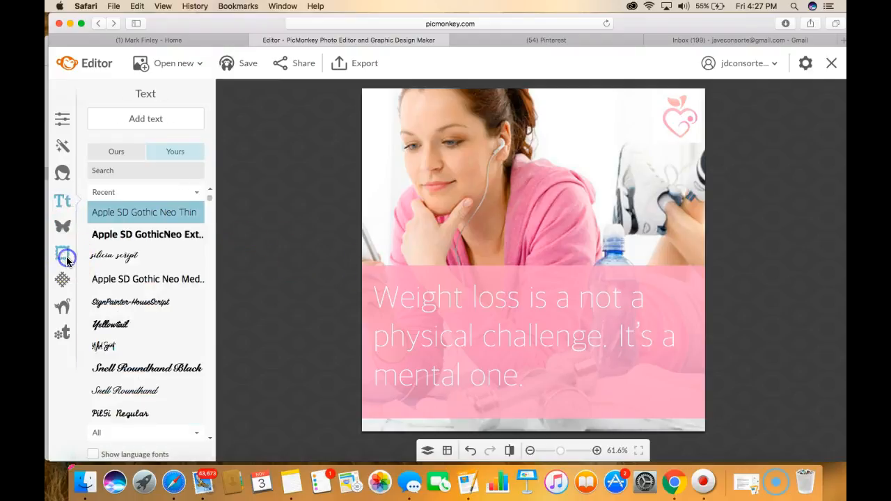
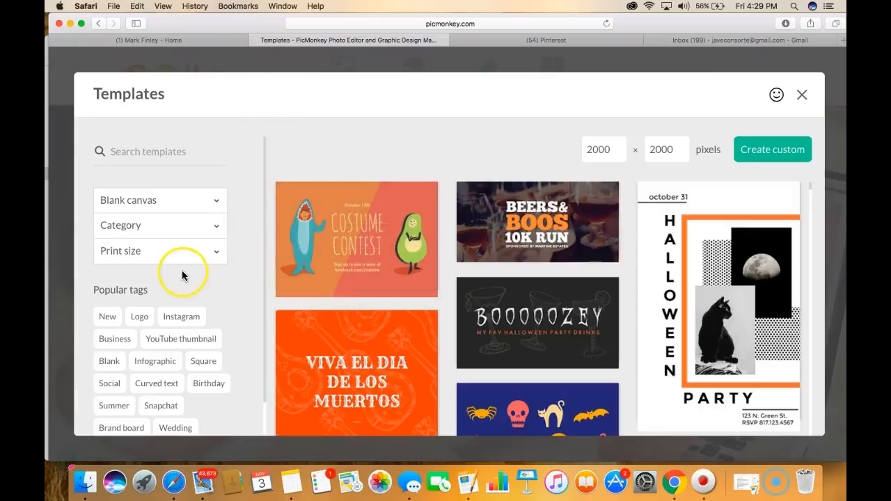
Filter the templates by the Pinterest category and open the Cocktail Collage Hallostyle template for customizing.
left_click(218, 230)
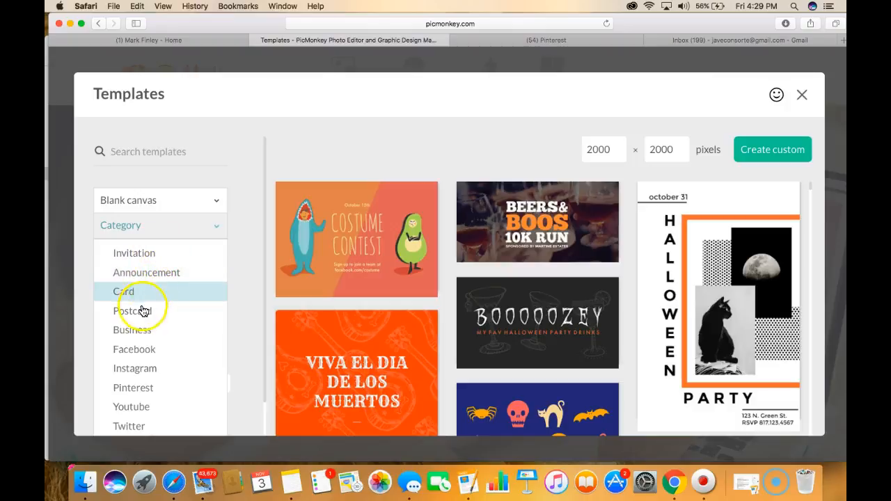
left_click(146, 388)
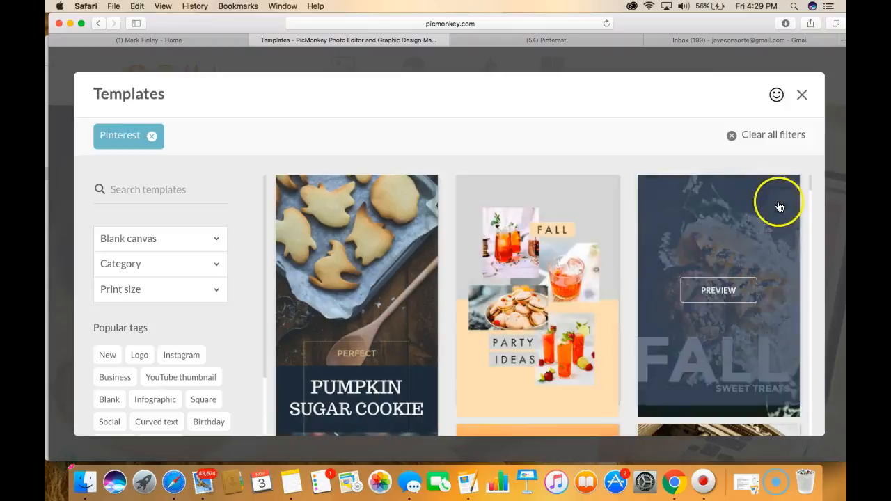
scroll(584, 287, "down", 3)
left_click(815, 158)
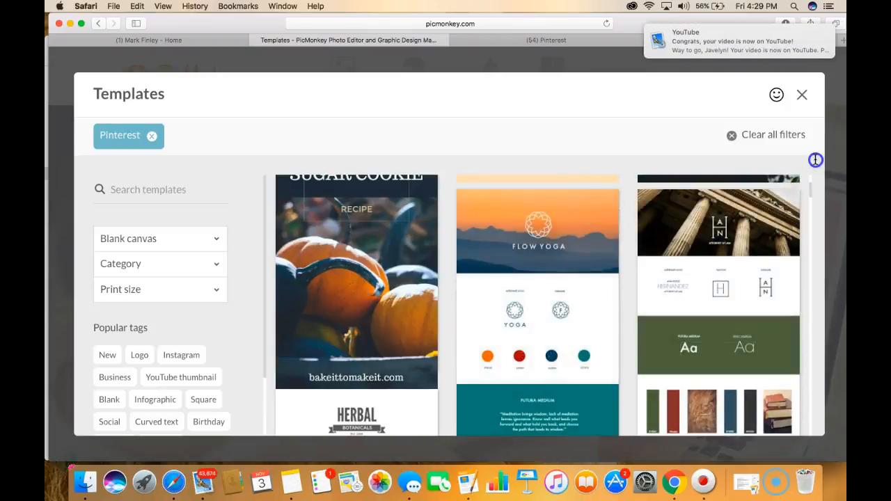
left_click_drag(809, 195, 812, 149)
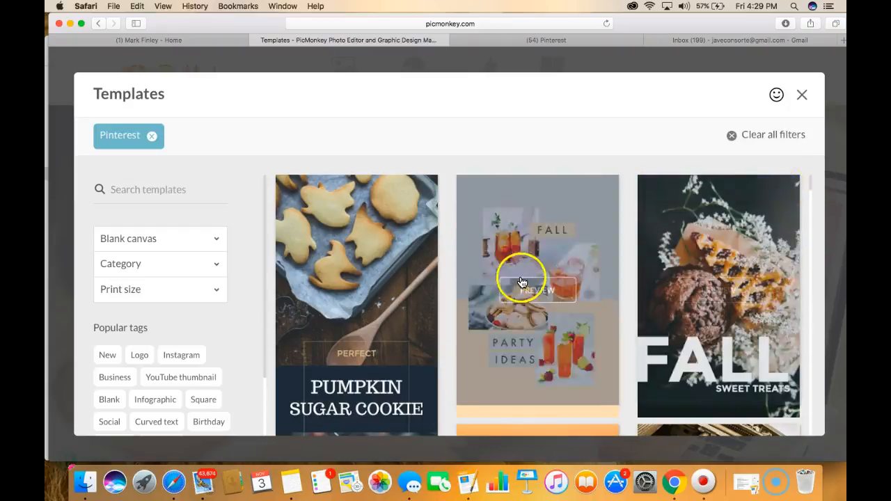
left_click(535, 290)
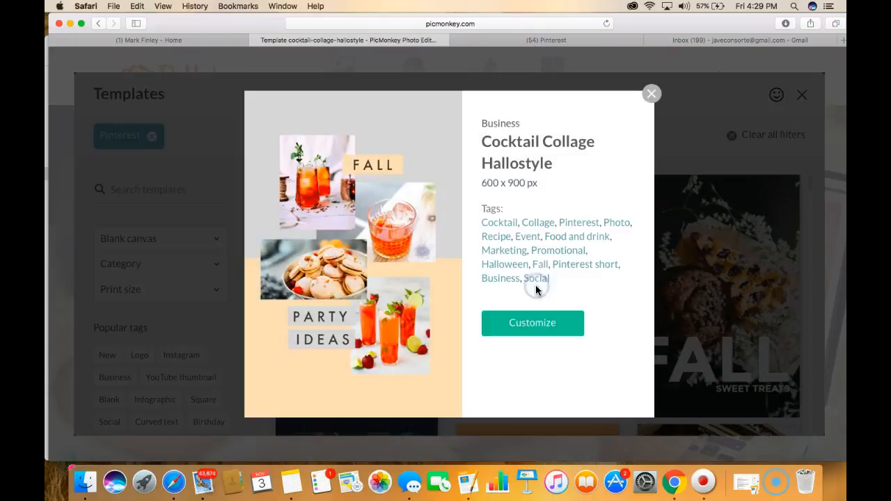
left_click(518, 330)
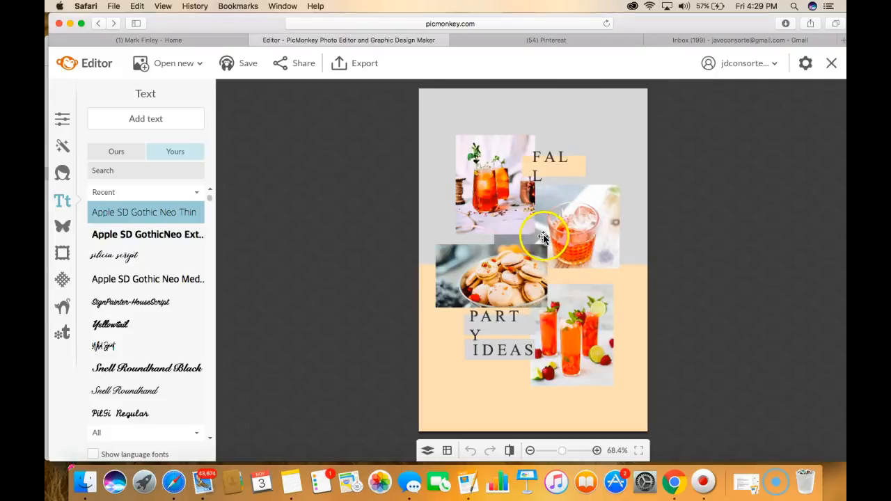
Examine the overlay and image replacement options for the photos in the cocktail collage.
left_click(497, 186)
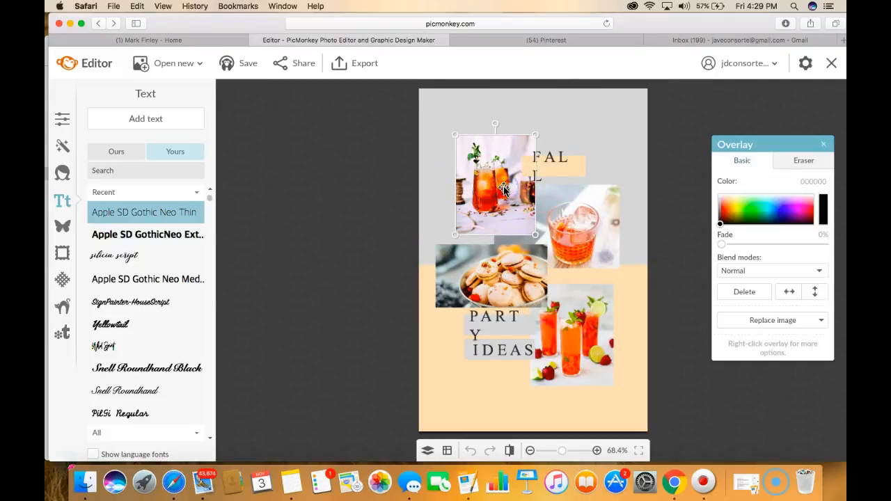
right_click(482, 199)
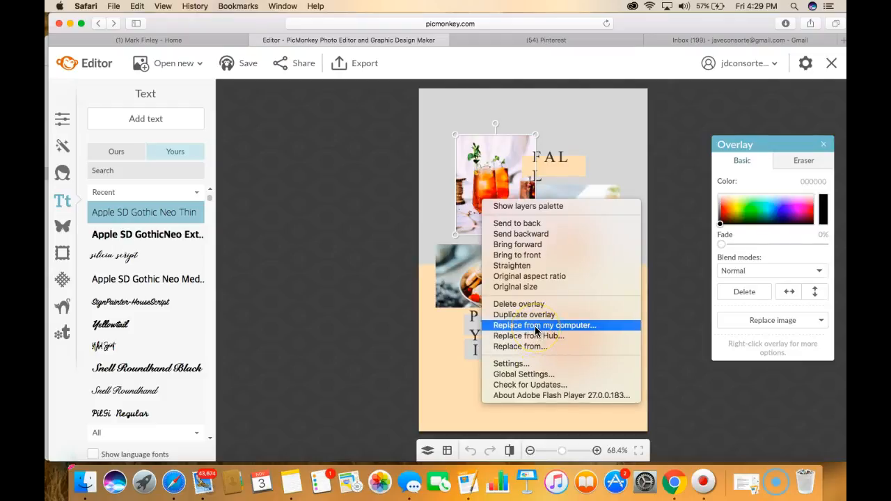
left_click(432, 378)
left_click(460, 259)
left_click(573, 213)
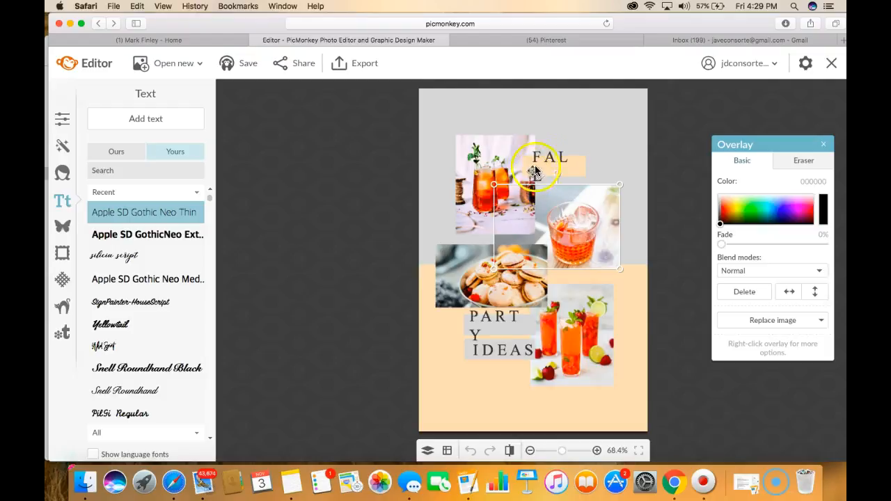
Change the font of the FALL heading to silicia script.
left_click(542, 158)
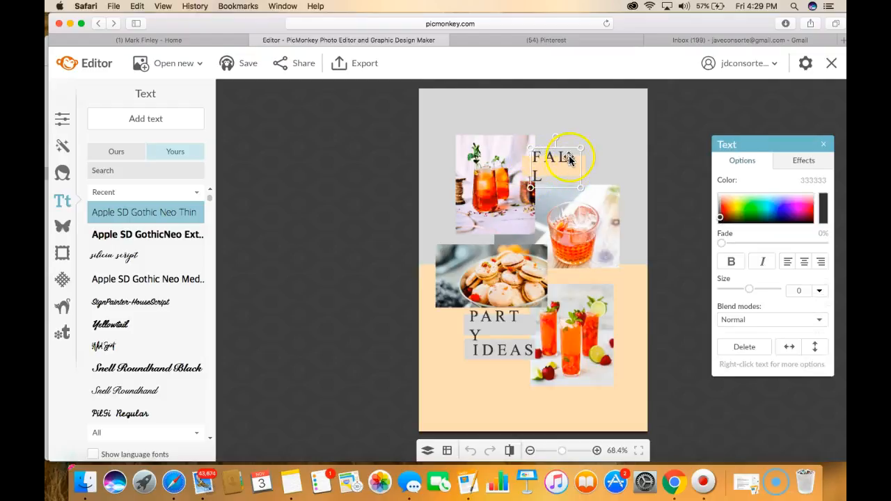
left_click(179, 234)
left_click(113, 258)
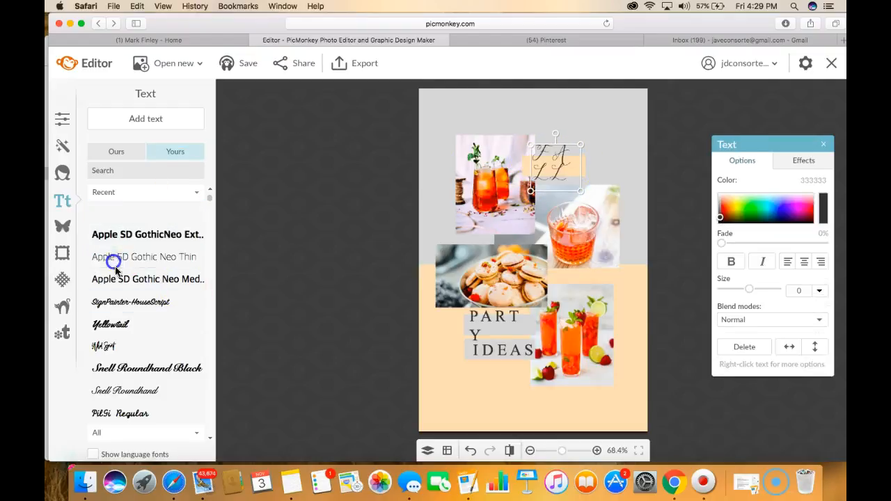
Examine the color and fade settings of the peach background overlay and deselect it.
left_click(471, 382)
left_click(634, 104)
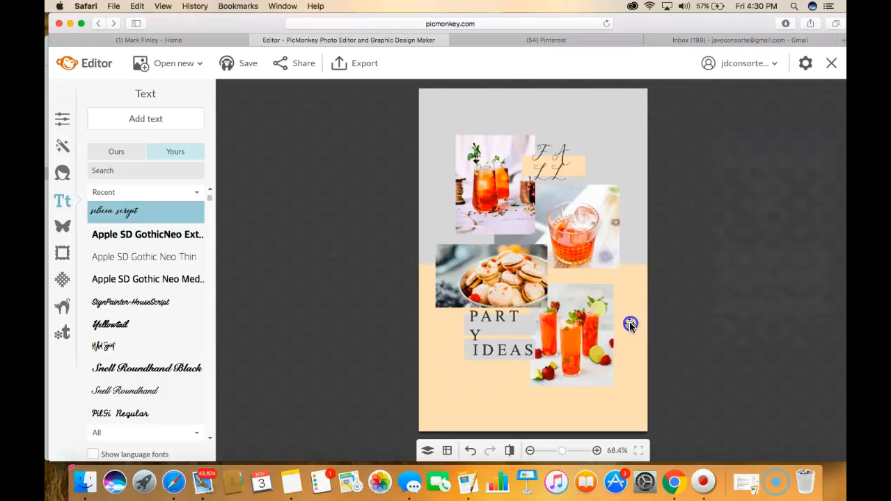
left_click(630, 323)
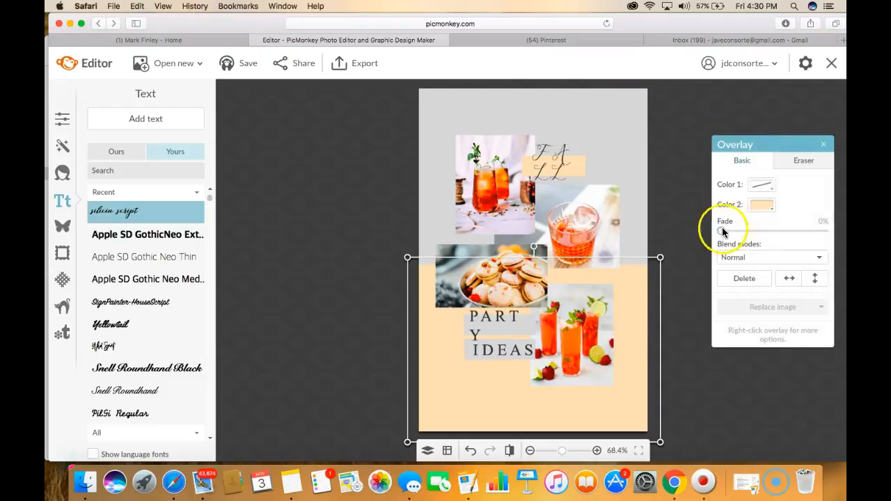
left_click(691, 256)
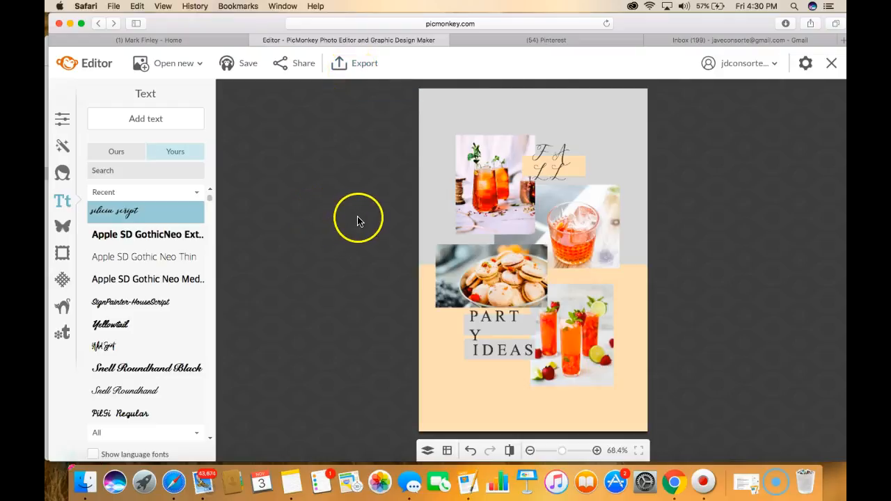
Close the template design and open a blank collage, dismissing the tip about adding images.
left_click(833, 63)
left_click(459, 312)
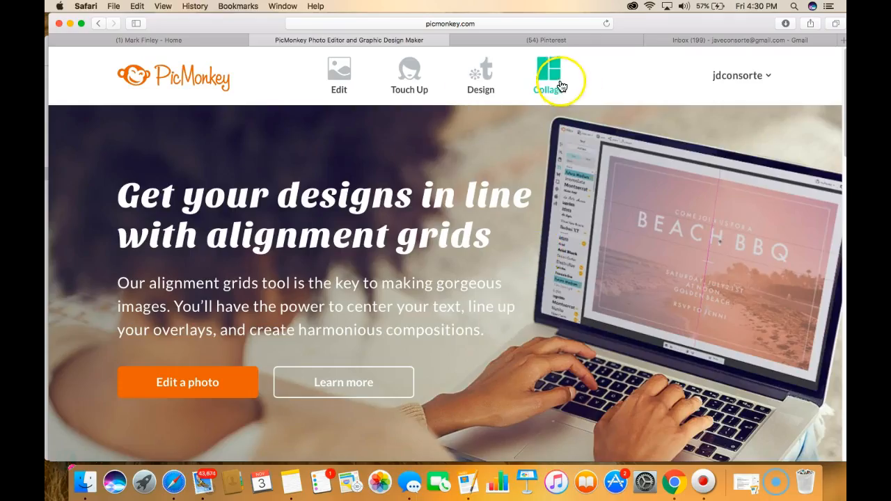
left_click(561, 85)
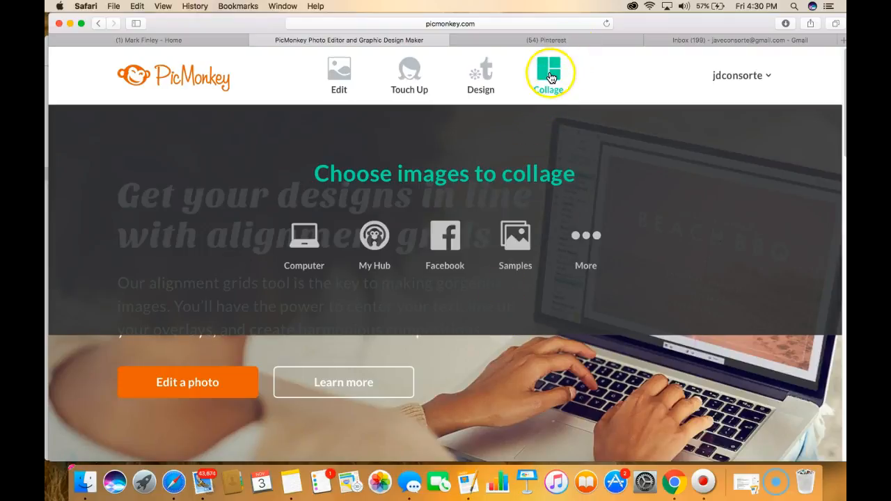
left_click(550, 75)
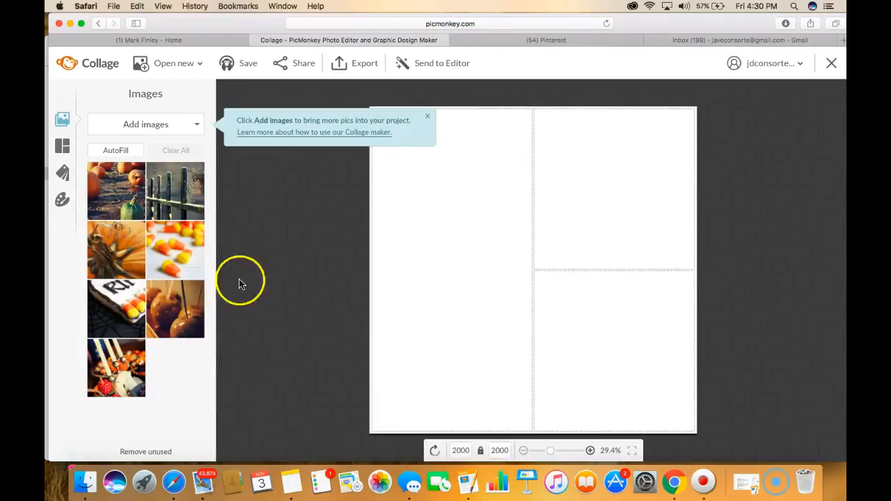
left_click(427, 117)
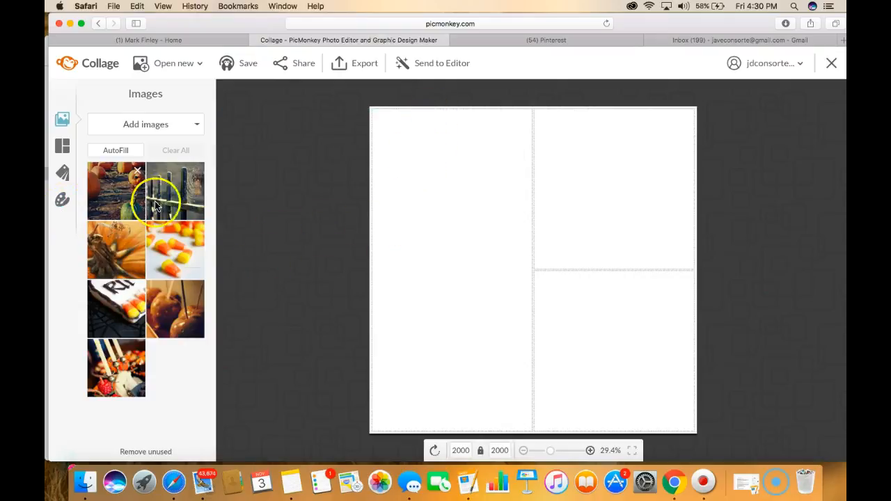
Try the FB Cover collage layouts and apply the one with one large cell and six small cells.
mouse_move(122, 346)
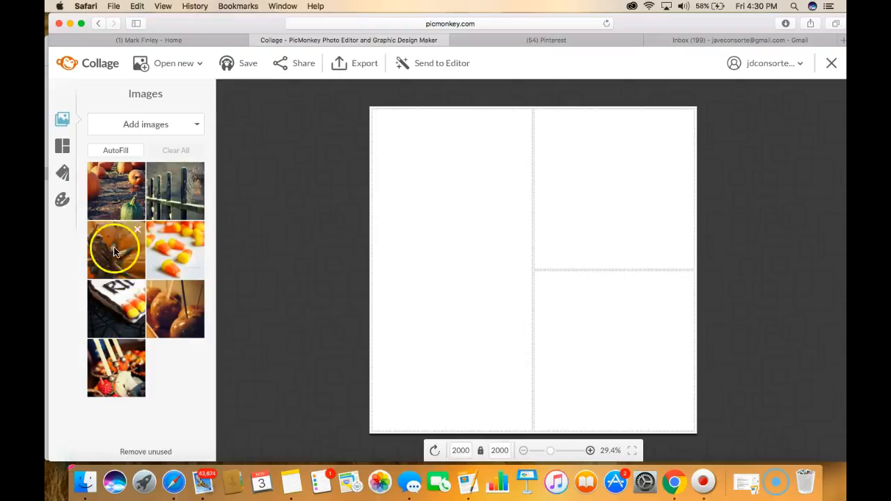
left_click(63, 148)
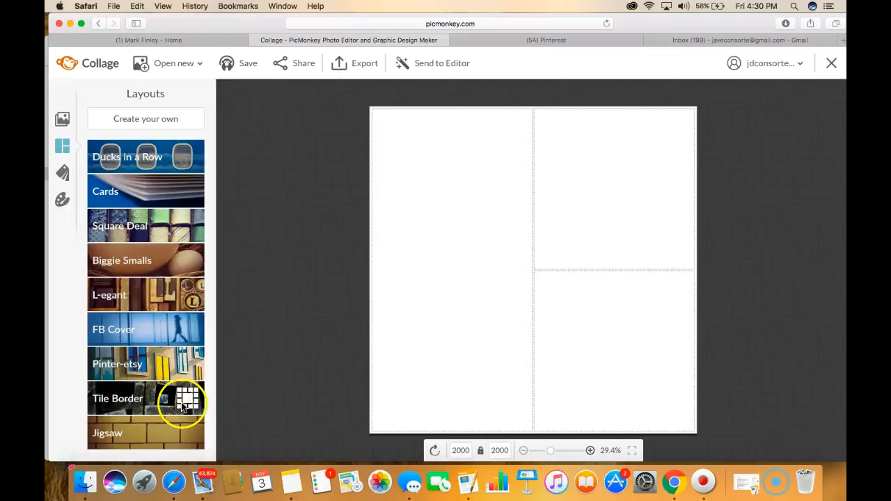
left_click(136, 334)
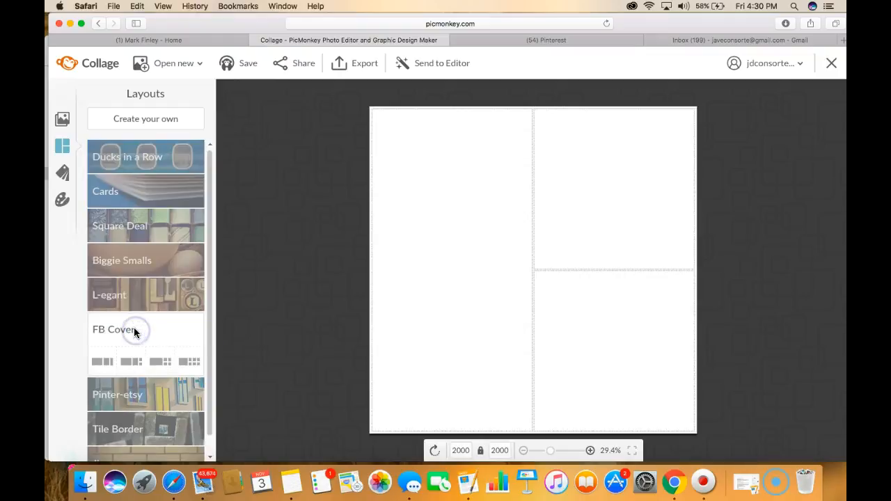
left_click(137, 360)
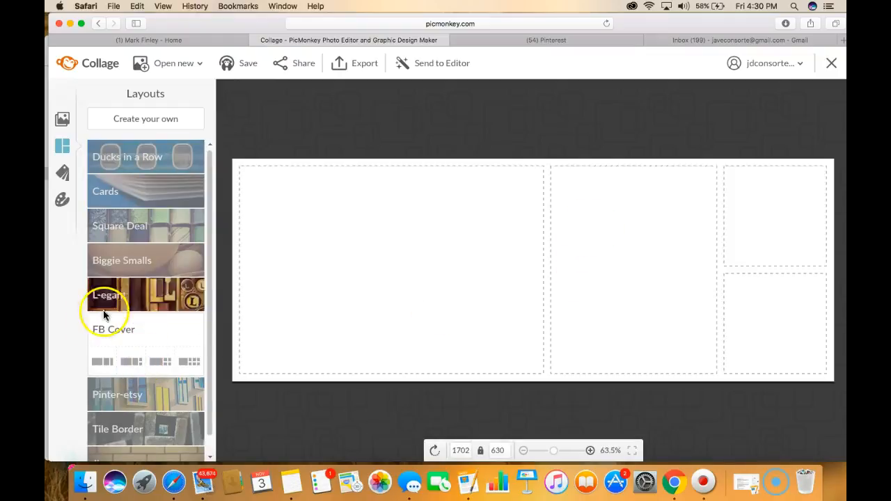
left_click(166, 363)
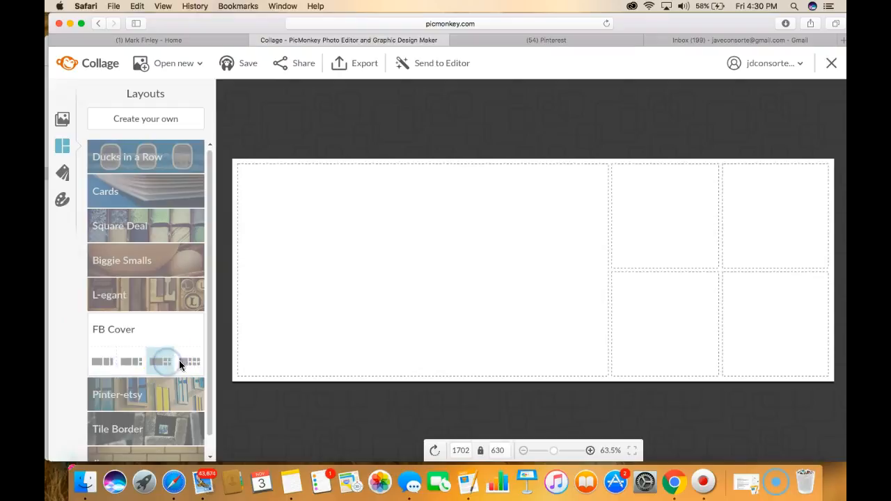
left_click(192, 363)
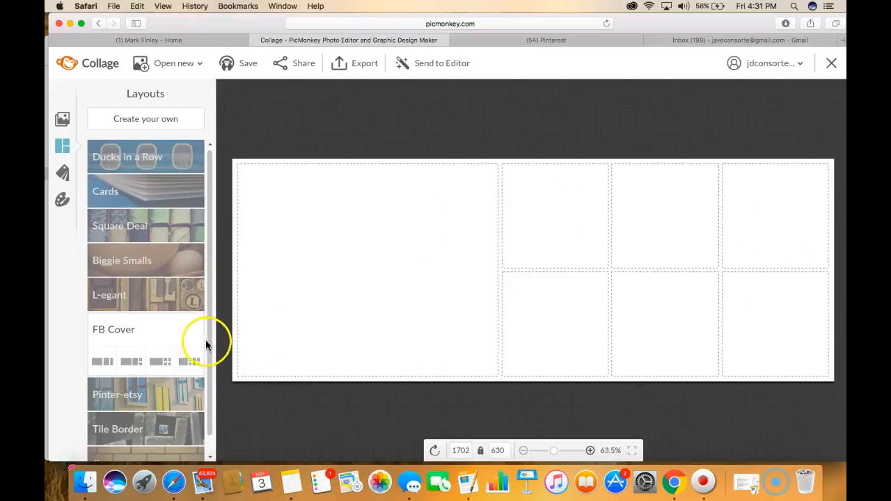
Try several of the Jigsaw collage layouts, ending with the second one.
scroll(209, 348, "down", 1)
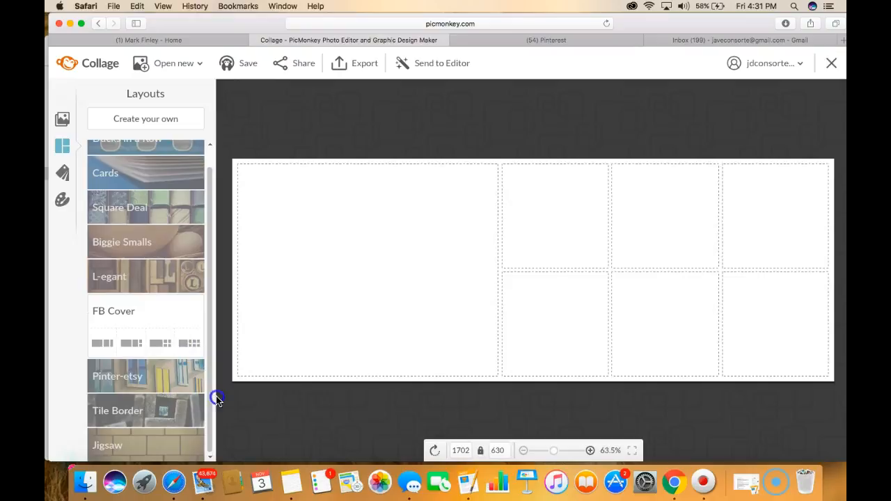
left_click(137, 436)
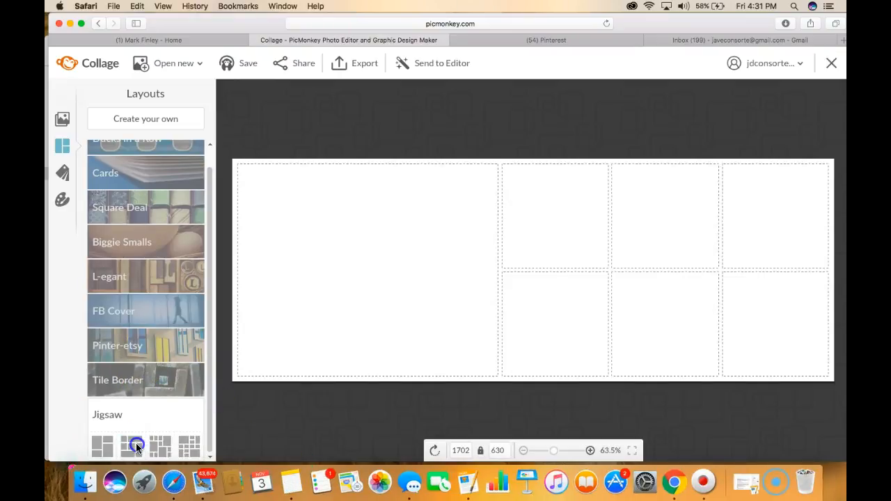
left_click(136, 446)
left_click(189, 443)
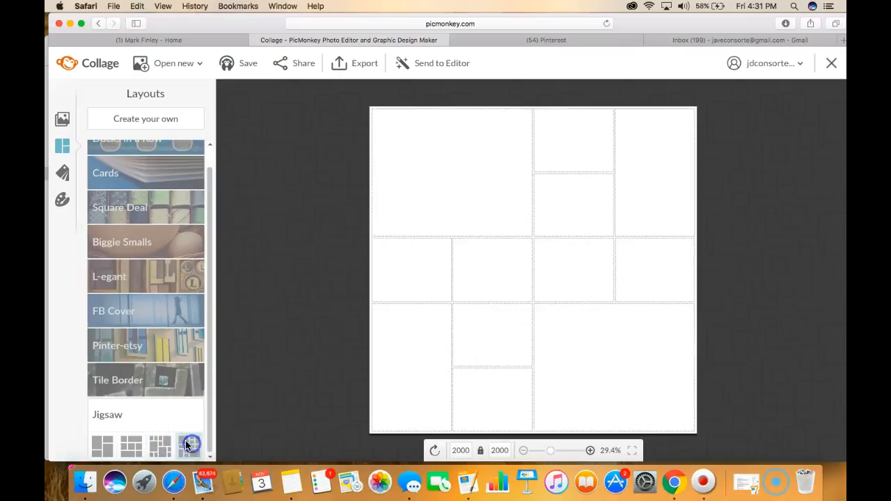
left_click(110, 442)
left_click(133, 441)
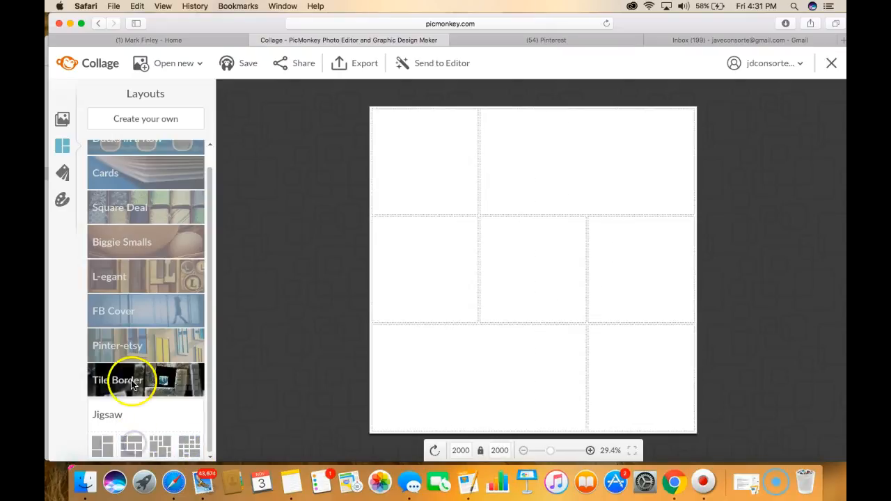
Try the Tile Border collage layouts with a large central cell framed by small cells.
left_click(125, 380)
left_click(154, 417)
left_click(131, 411)
left_click(102, 412)
left_click(151, 414)
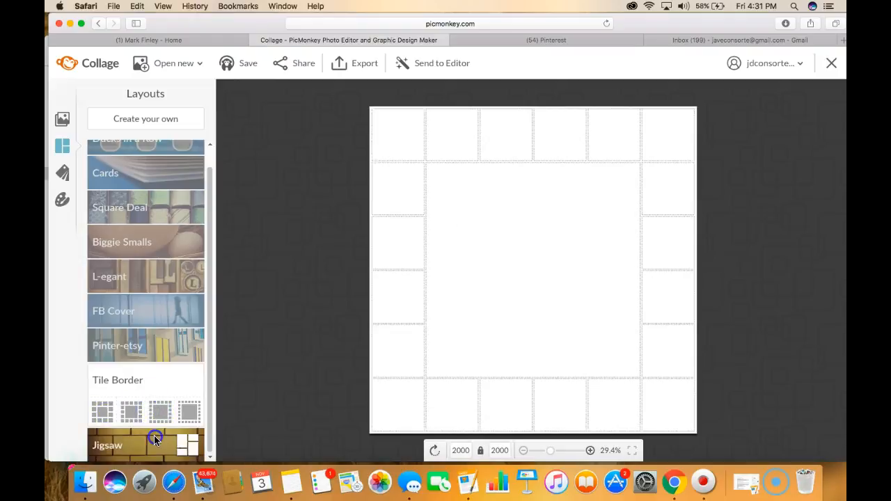
Apply the fourth Jigsaw layout and place the fence, candy corn, caramel apple, pumpkin and candle photos in its cells.
left_click(155, 435)
left_click(187, 444)
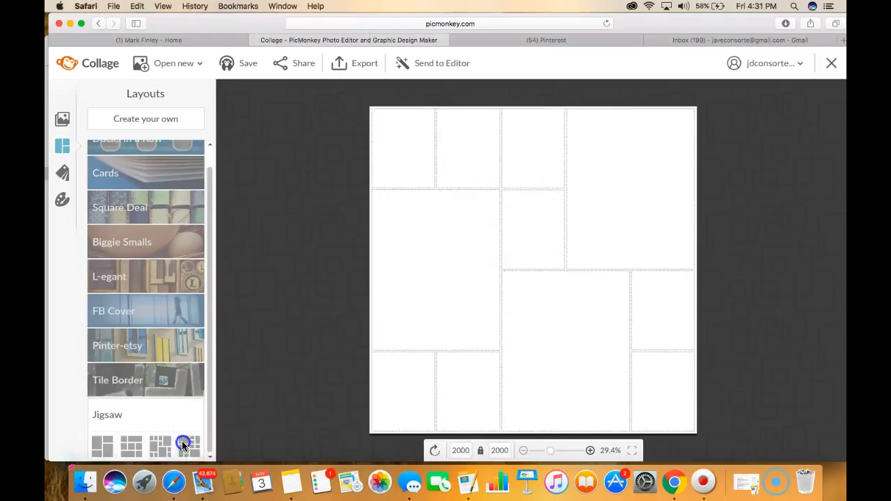
left_click(62, 120)
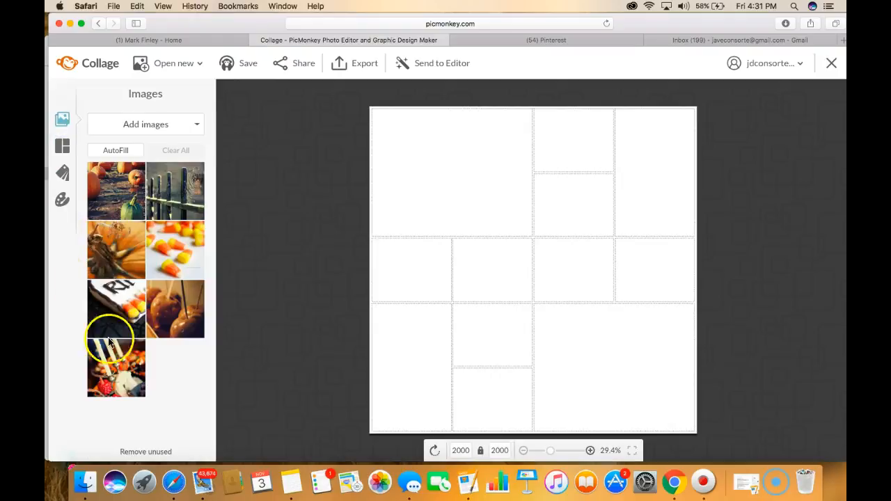
left_click_drag(159, 183, 360, 168)
left_click_drag(441, 186, 441, 185)
left_click_drag(175, 249, 644, 223)
left_click_drag(175, 308, 574, 402)
left_click_drag(118, 309, 415, 381)
left_click_drag(109, 248, 503, 286)
left_click_drag(101, 364, 404, 348)
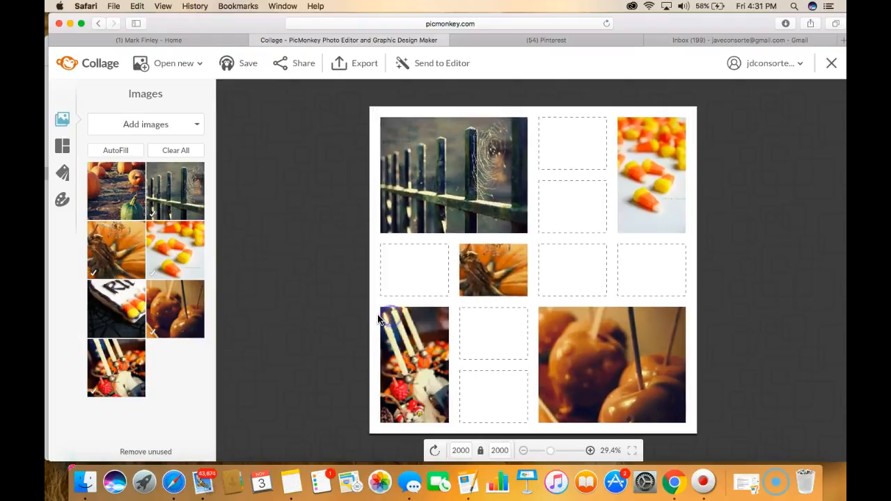
Try different background colors for the collage and settle on light green b3ff8b.
left_click(63, 202)
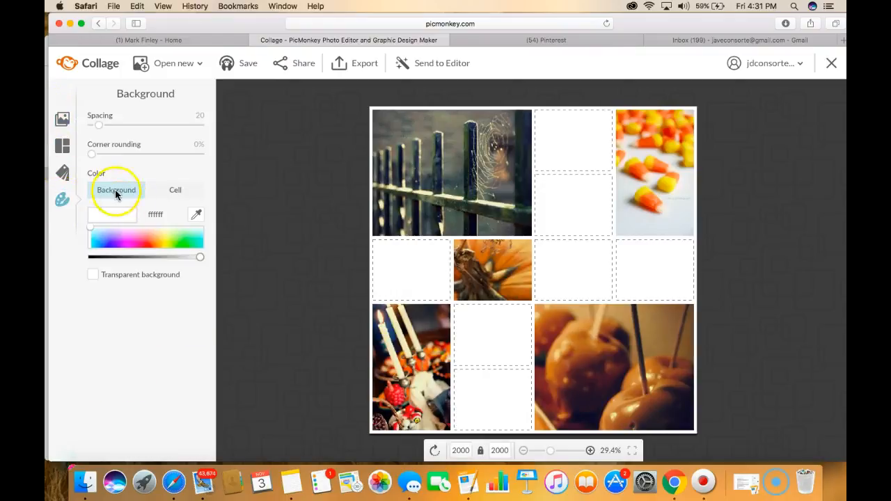
left_click(116, 239)
left_click(102, 241)
left_click(184, 241)
left_click(148, 241)
left_click(153, 231)
left_click(199, 246)
left_click(138, 242)
left_click(119, 247)
left_click(156, 240)
left_click(178, 236)
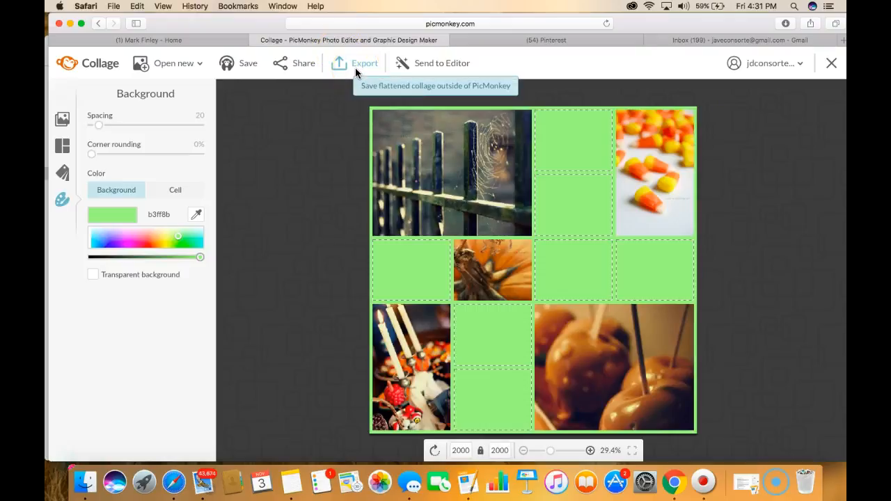
Close the collage without saving its changes and return to the home page.
left_click(485, 156)
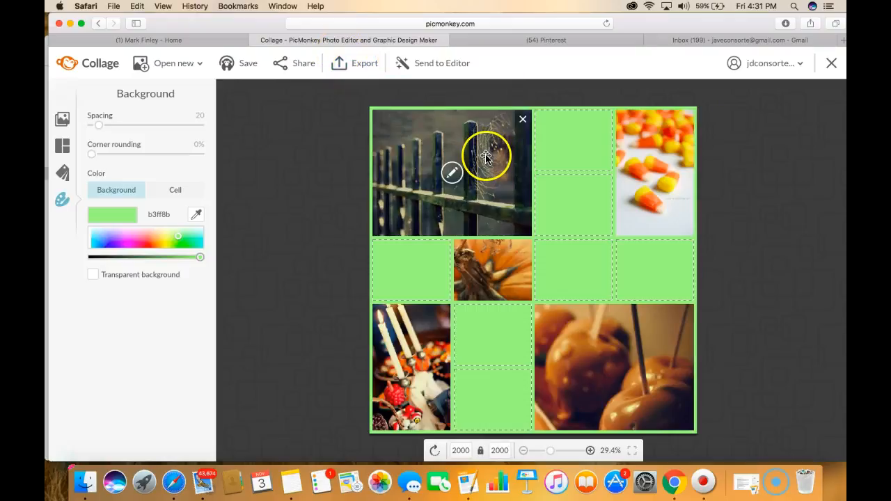
left_click(830, 66)
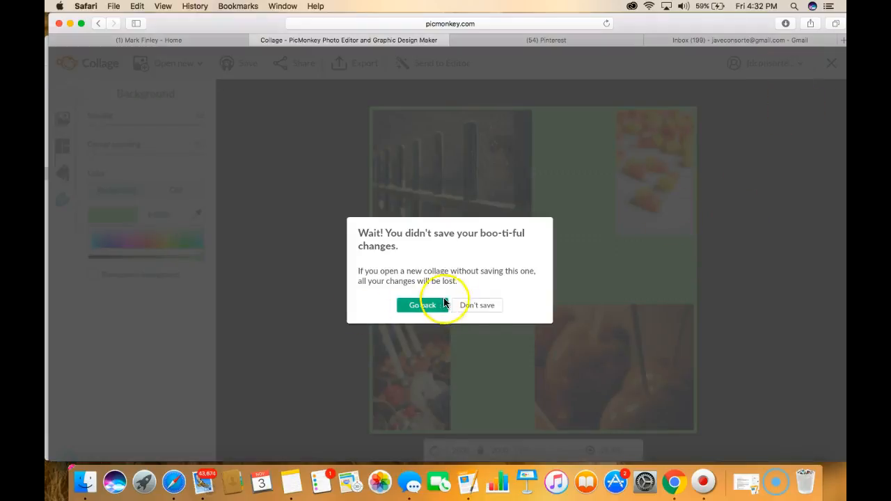
left_click(482, 307)
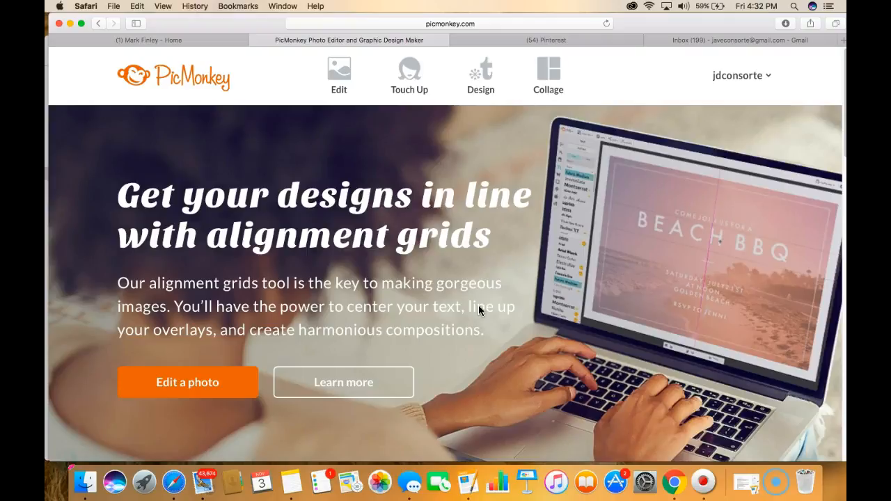